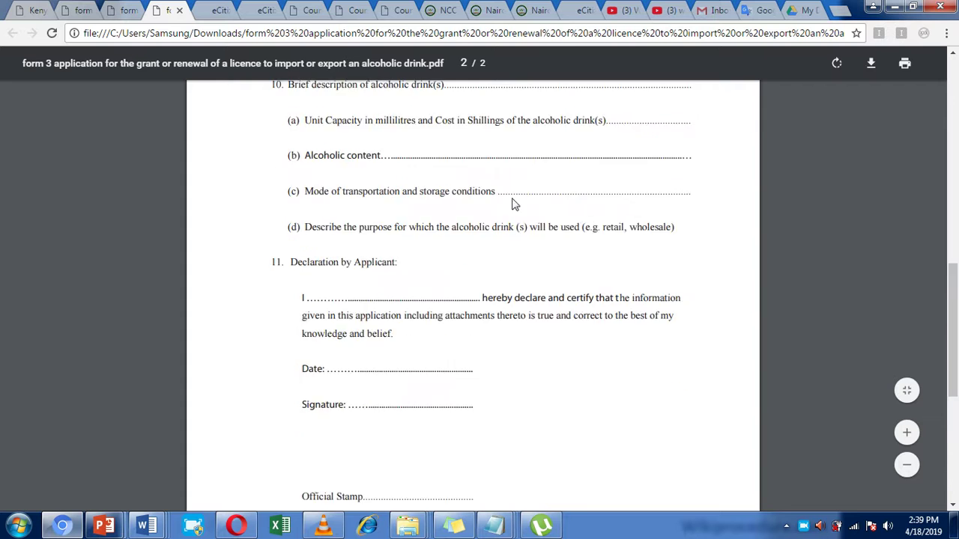
- Switch to the PowerPoint slide show and review the slides on the licence application steps for Nairobi and the licence fees
{"action": "scroll", "coordinate": [571, 429], "scroll_direction": "up", "scroll_amount": 1}
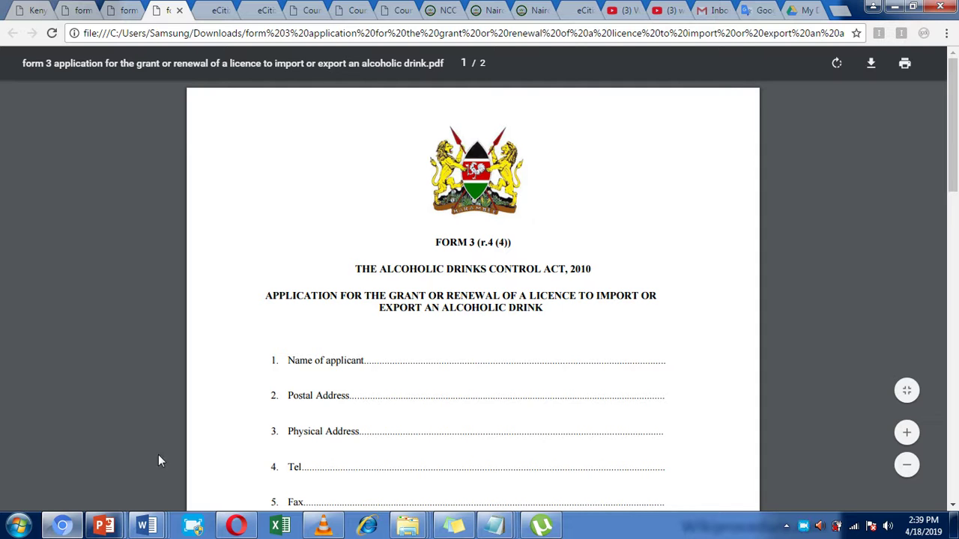
{"action": "mouse_move", "coordinate": [104, 524]}
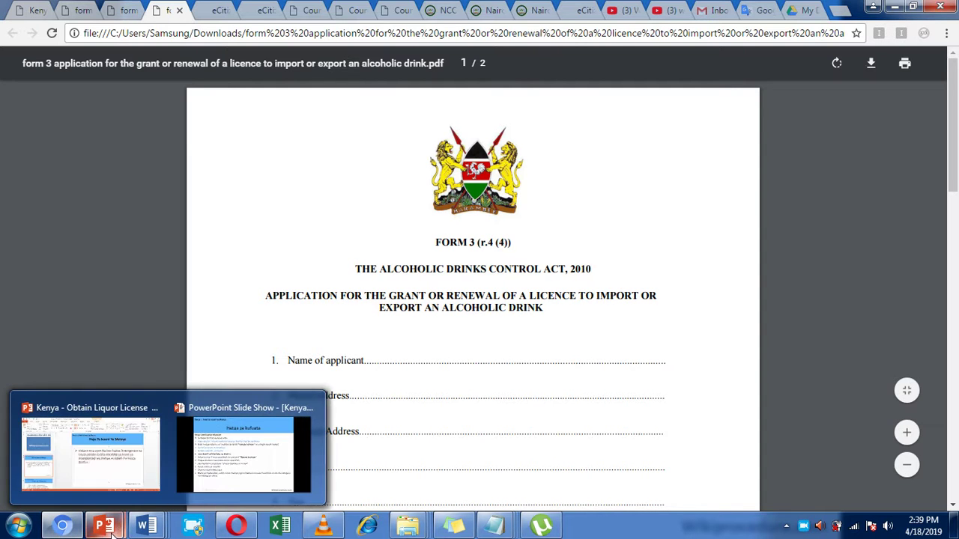
{"action": "left_click", "coordinate": [225, 471]}
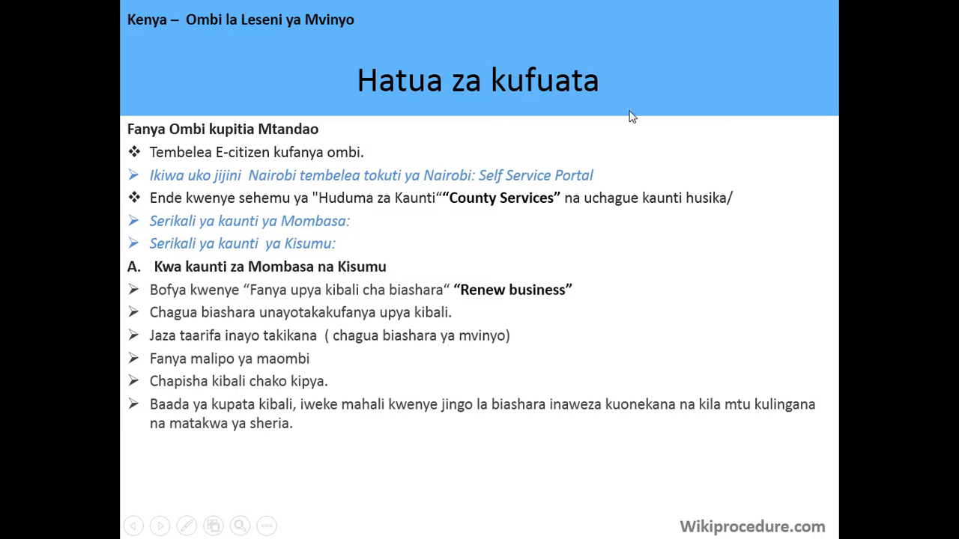
{"action": "left_click", "coordinate": [373, 262]}
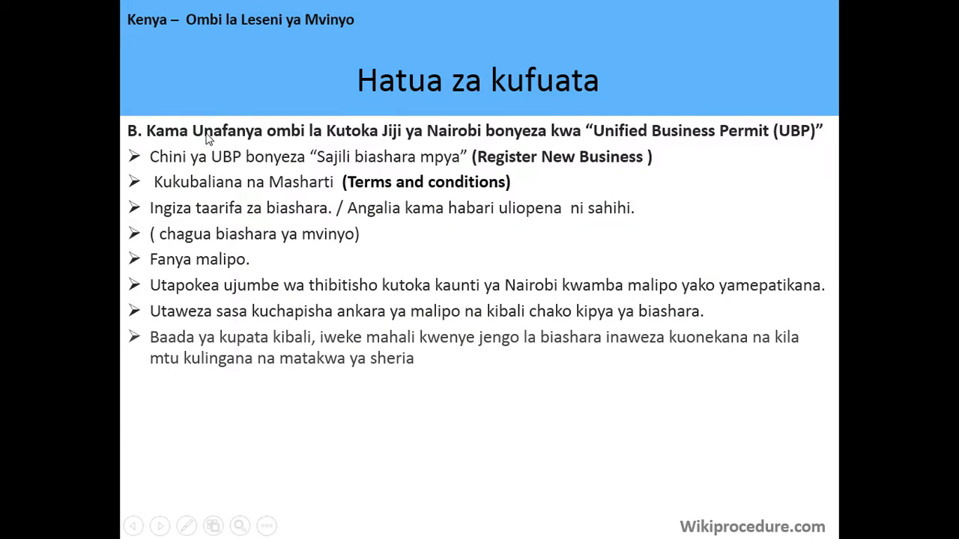
{"action": "left_click", "coordinate": [578, 349]}
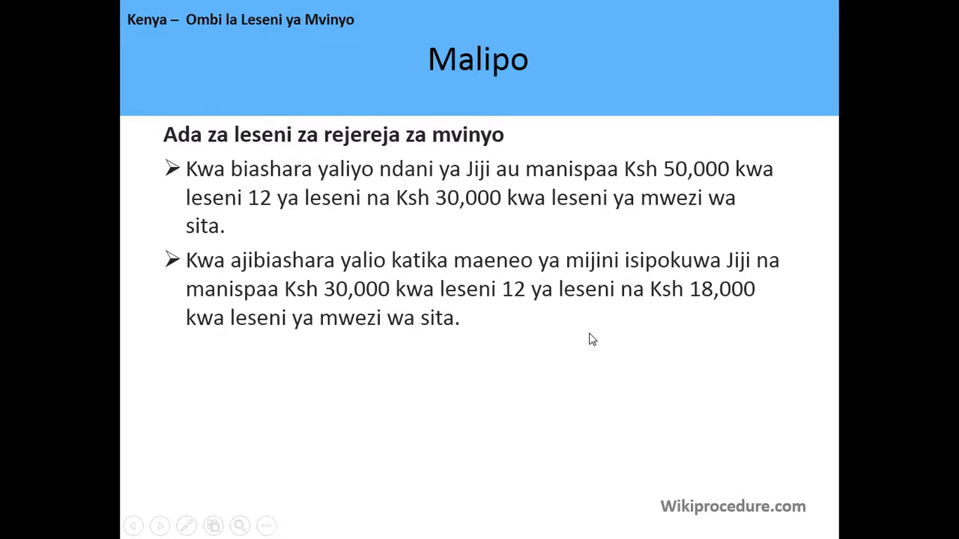
{"action": "key", "text": "Left"}
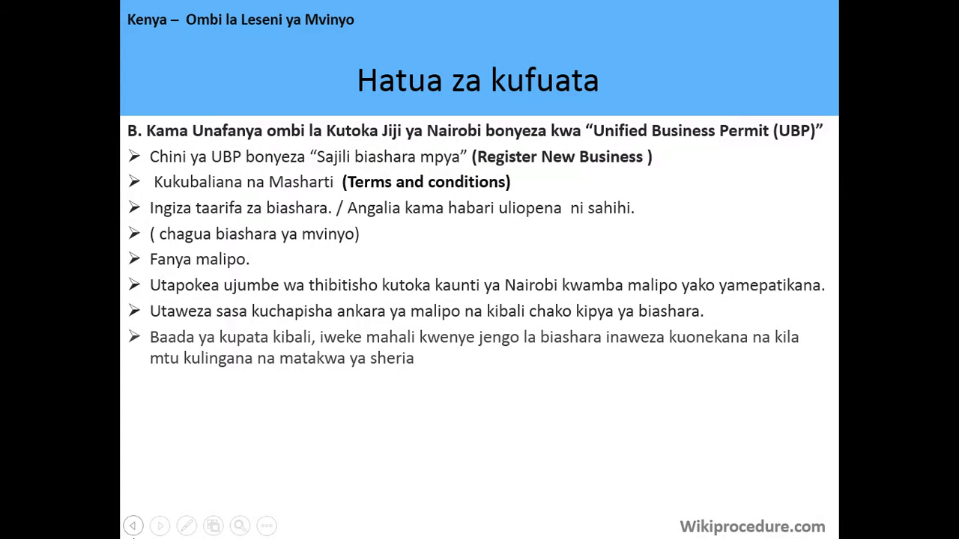
- Switch back to Chrome and fill in the account's e-mail address on the eCitizen One Login page
{"action": "key", "text": "super"}
{"action": "left_click", "coordinate": [60, 527]}
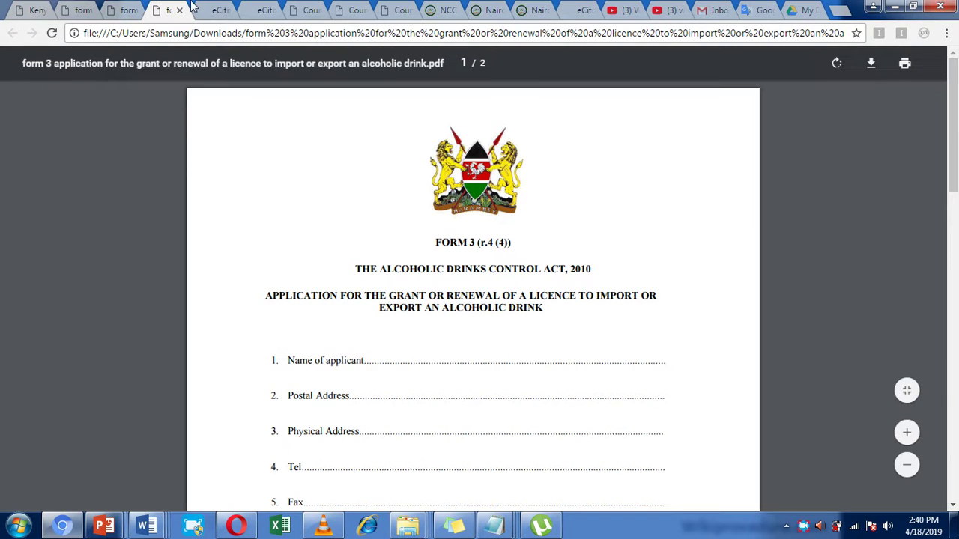
{"action": "left_click", "coordinate": [208, 18]}
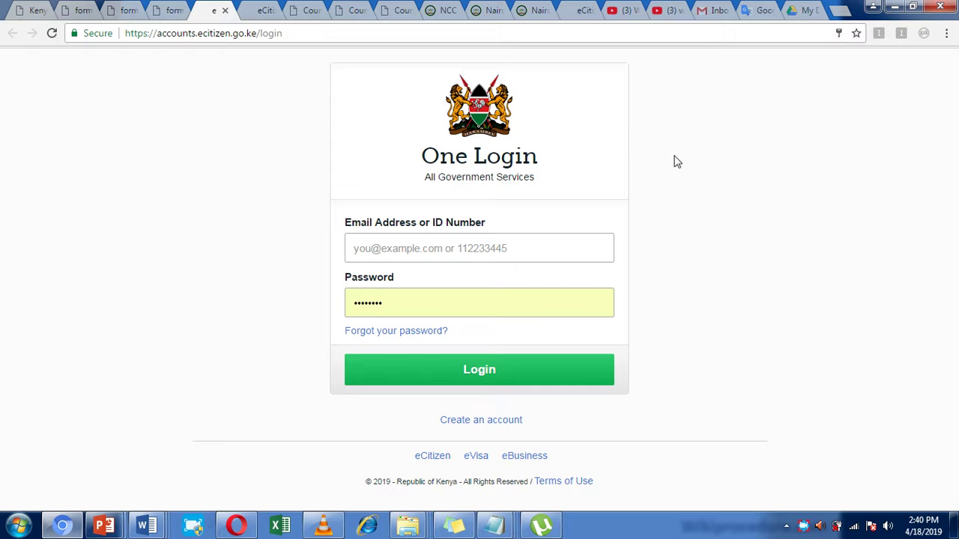
{"action": "left_click", "coordinate": [375, 253]}
{"action": "type", "text": "wi"}
{"action": "key", "text": "Down"}
{"action": "key", "text": "Return"}
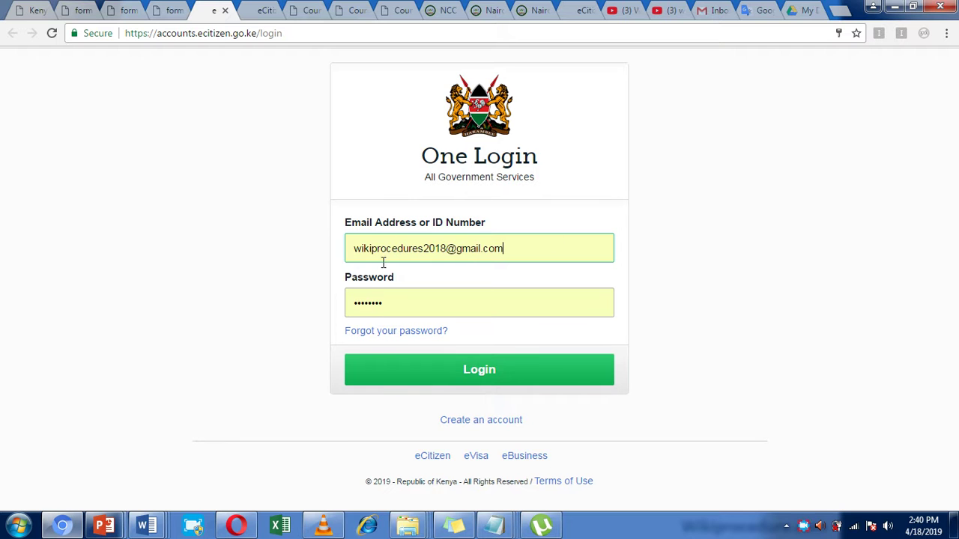
- Find County Services on the eCitizen dashboard and start adding a business from the County Government of Mombasa dashboard
{"action": "left_click", "coordinate": [260, 6]}
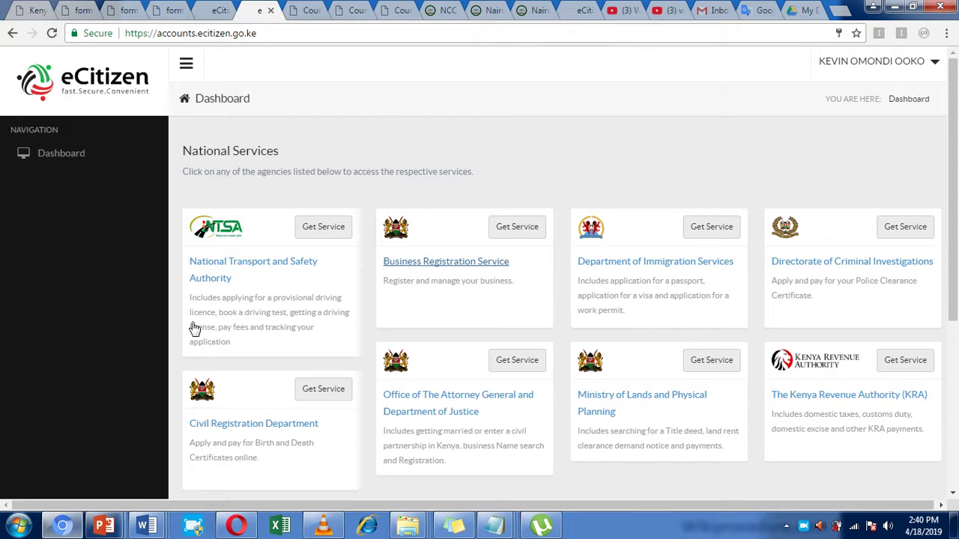
{"action": "scroll", "coordinate": [389, 280], "scroll_direction": "down", "scroll_amount": 4}
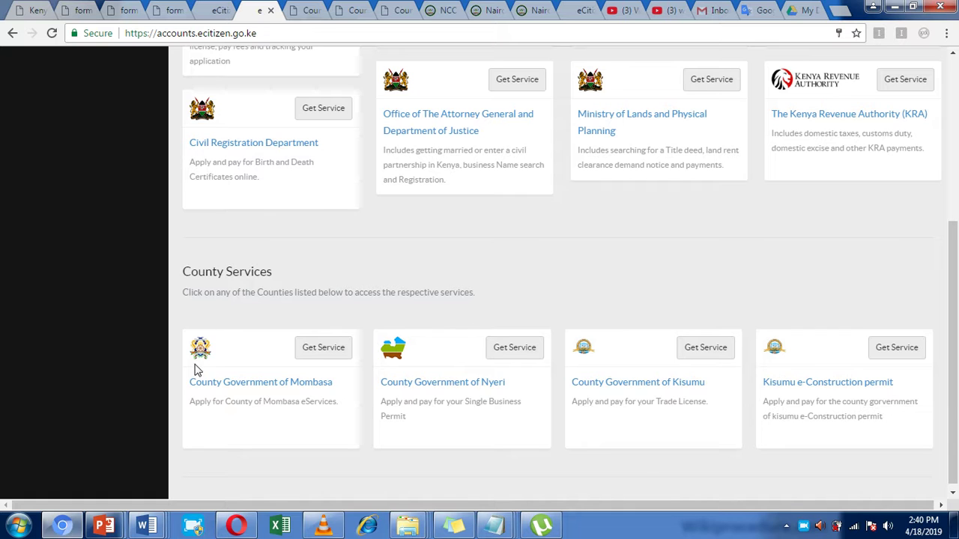
{"action": "left_click", "coordinate": [304, 10]}
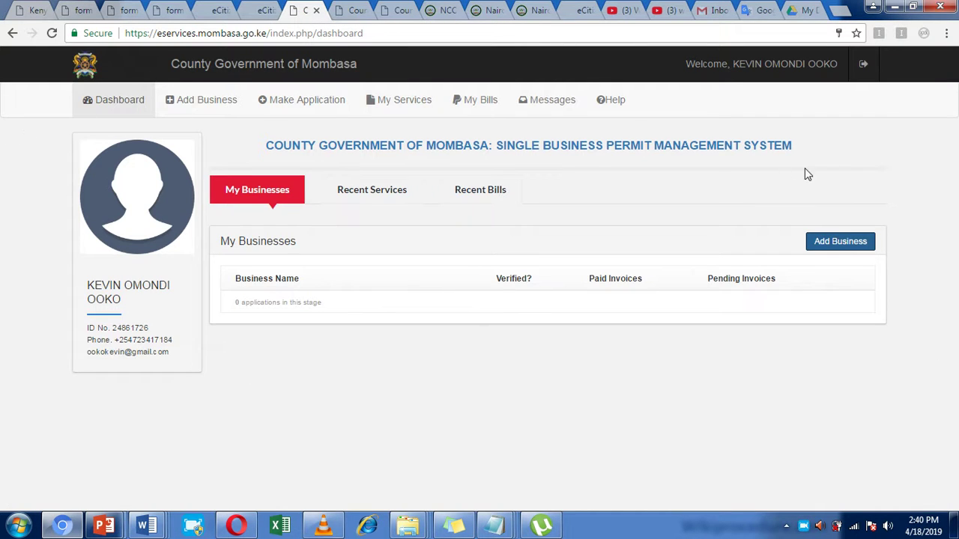
{"action": "left_click", "coordinate": [839, 247]}
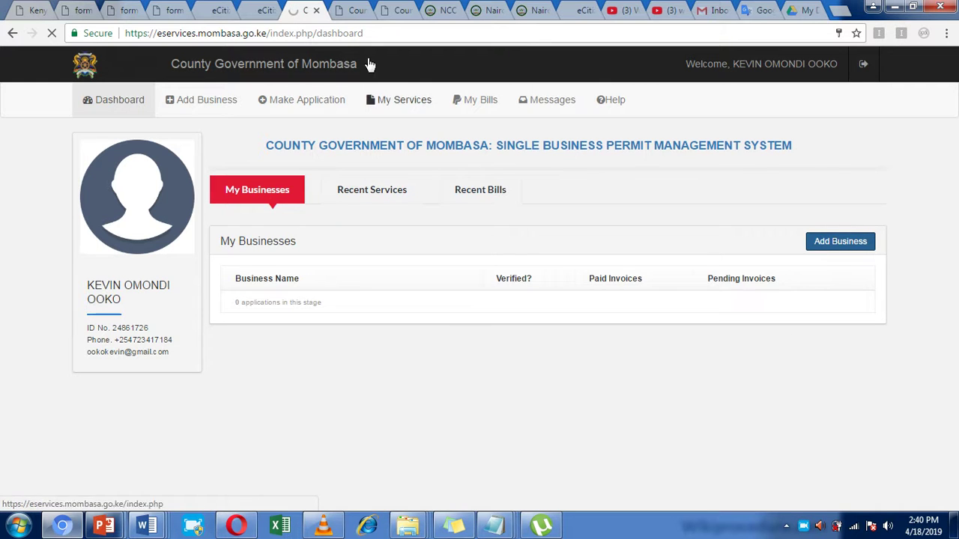
- Try to return from the Mombasa business entry review to the creation form by resubmitting the form data
{"action": "left_click", "coordinate": [352, 8]}
{"action": "scroll", "coordinate": [839, 209], "scroll_direction": "down", "scroll_amount": 1}
{"action": "scroll", "coordinate": [845, 205], "scroll_direction": "up", "scroll_amount": 1}
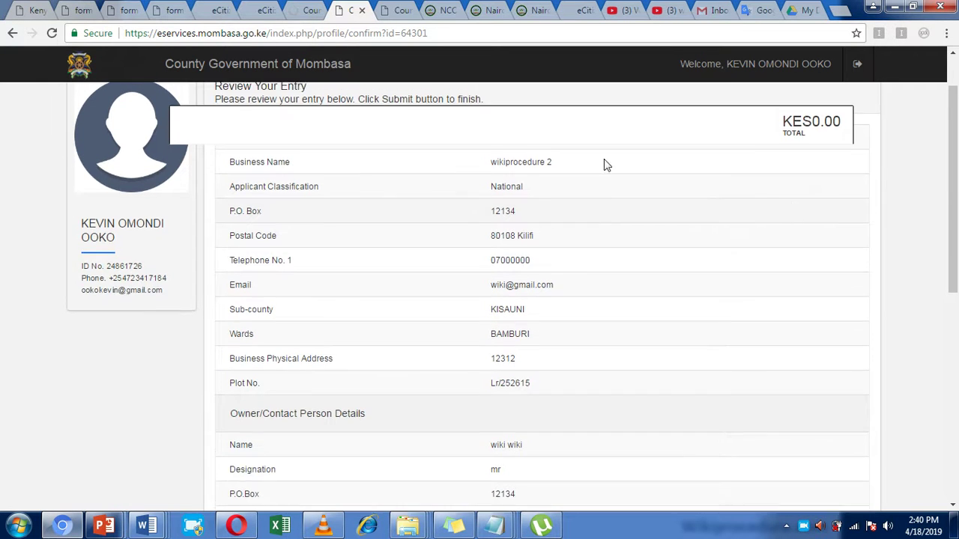
{"action": "left_click", "coordinate": [12, 35]}
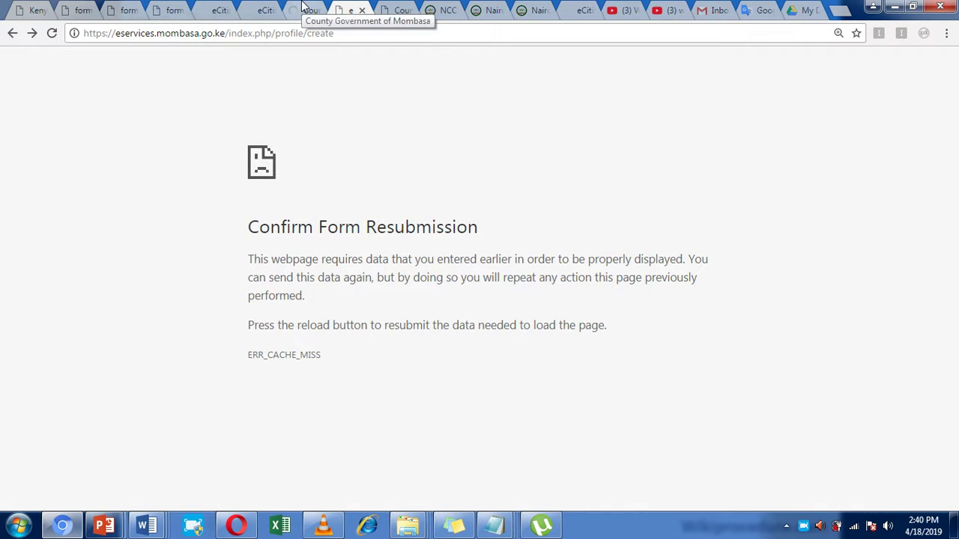
{"action": "left_click", "coordinate": [52, 35]}
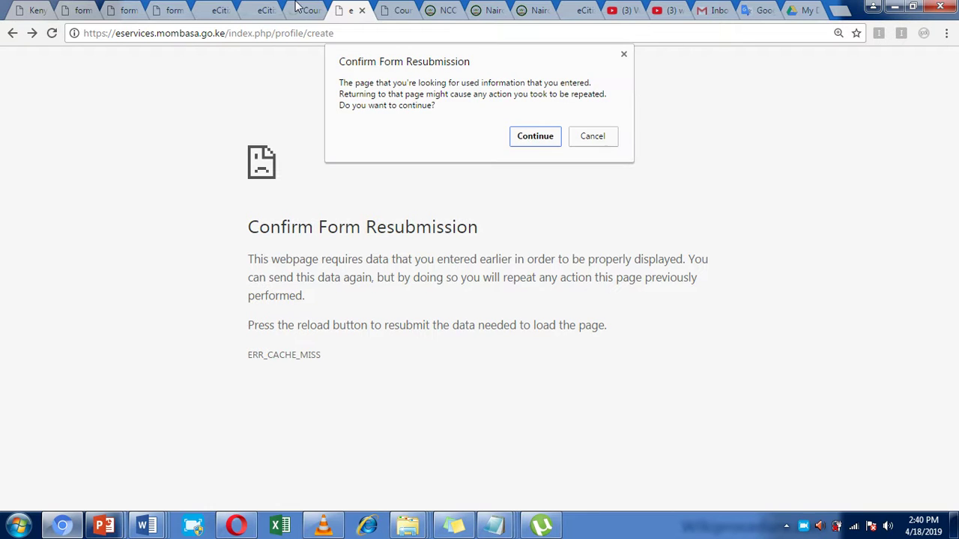
{"action": "left_click", "coordinate": [533, 137]}
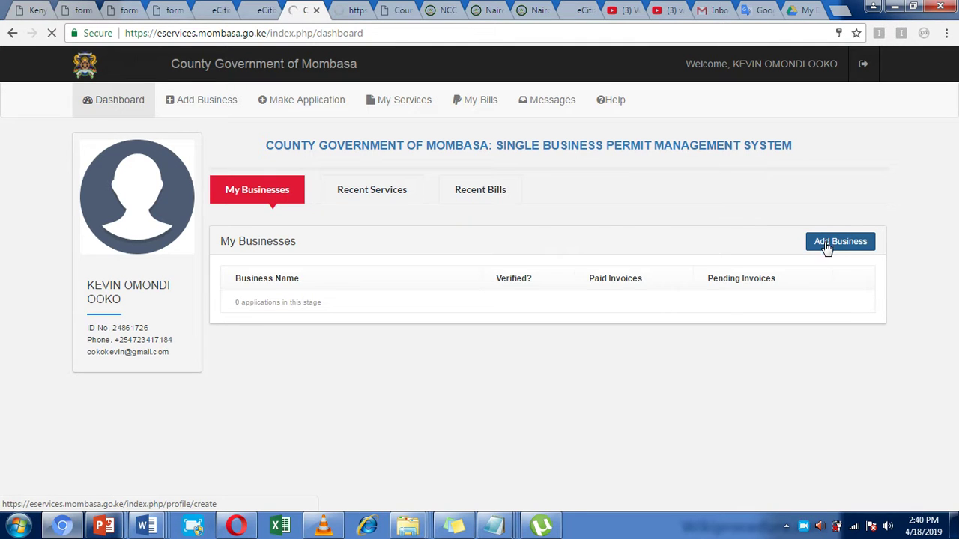
{"action": "left_click", "coordinate": [826, 247]}
{"action": "right_click", "coordinate": [815, 525]}
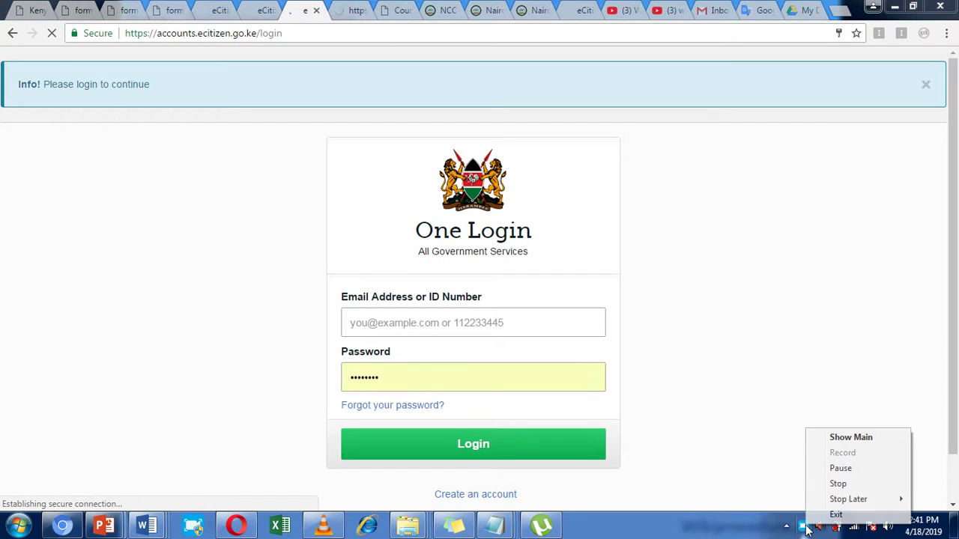
{"action": "left_click", "coordinate": [839, 484]}
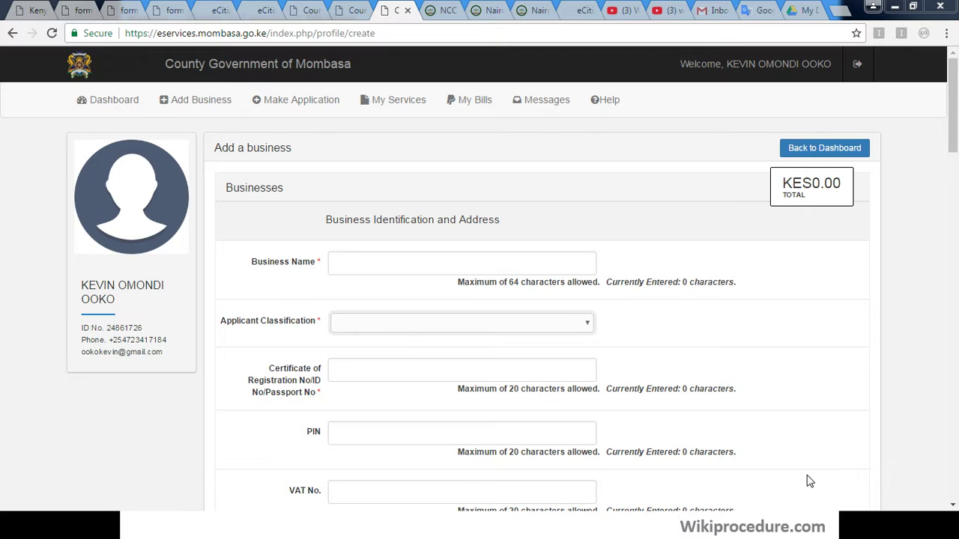
- Open Mombasa county's form for adding a business and look through its fields down to the declaration
{"action": "left_click", "coordinate": [201, 105]}
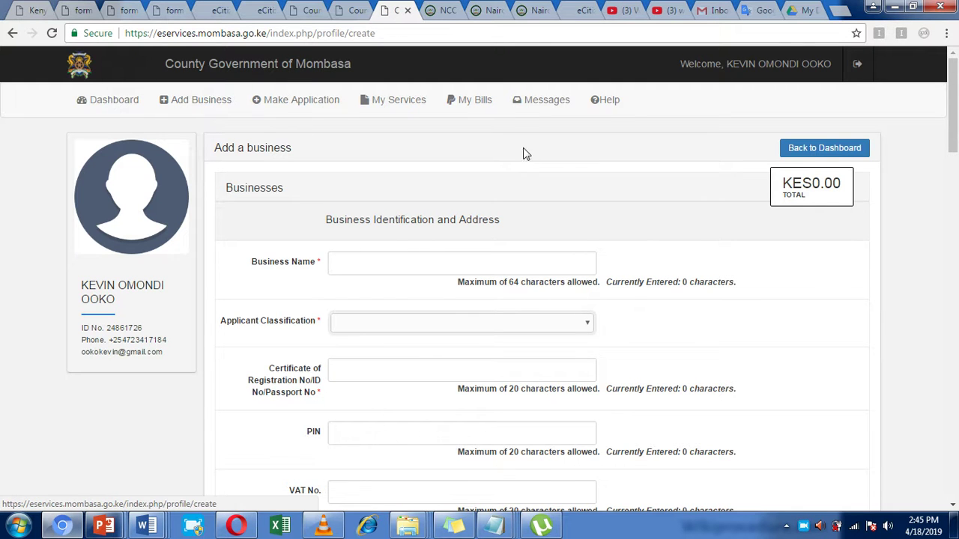
{"action": "scroll", "coordinate": [731, 189], "scroll_direction": "down", "scroll_amount": 15}
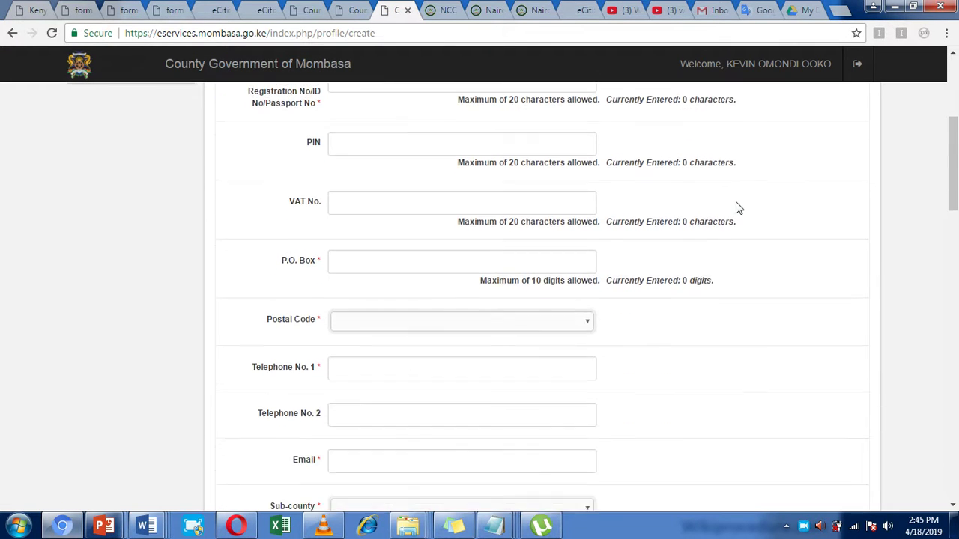
{"action": "scroll", "coordinate": [724, 267], "scroll_direction": "down", "scroll_amount": 6}
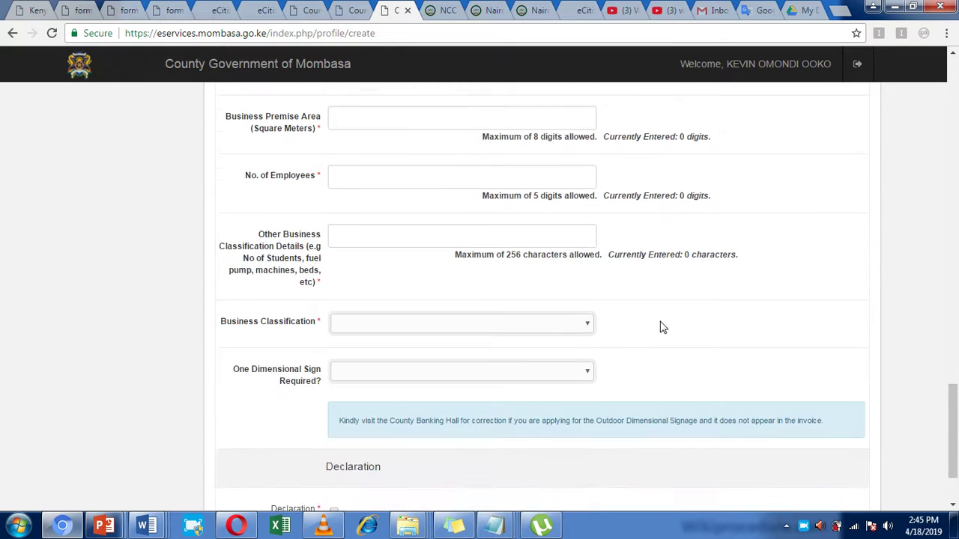
{"action": "scroll", "coordinate": [652, 325], "scroll_direction": "up", "scroll_amount": 20}
- Return to County Services on the eCitizen dashboard and open the County Government of Kisumu's form for adding a business
{"action": "left_click", "coordinate": [264, 8]}
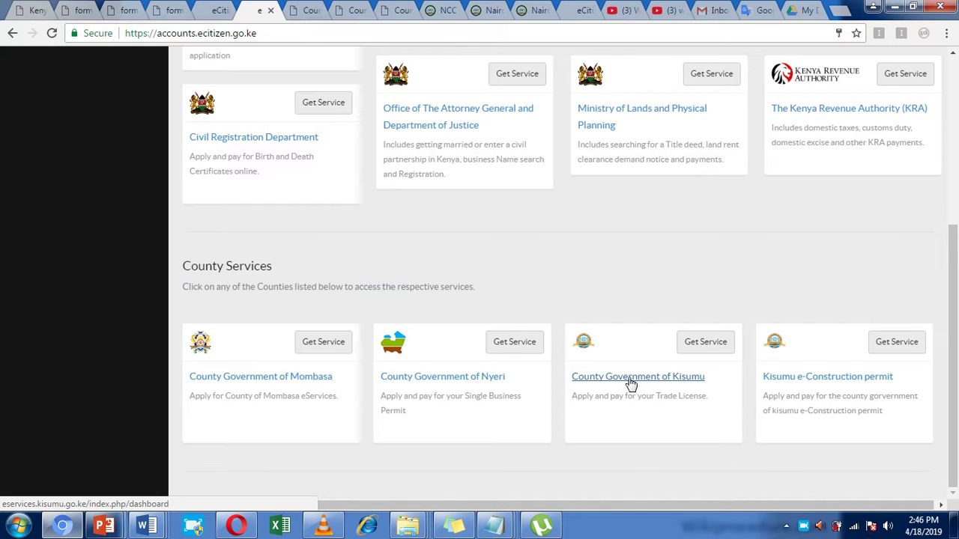
{"action": "left_click", "coordinate": [306, 8]}
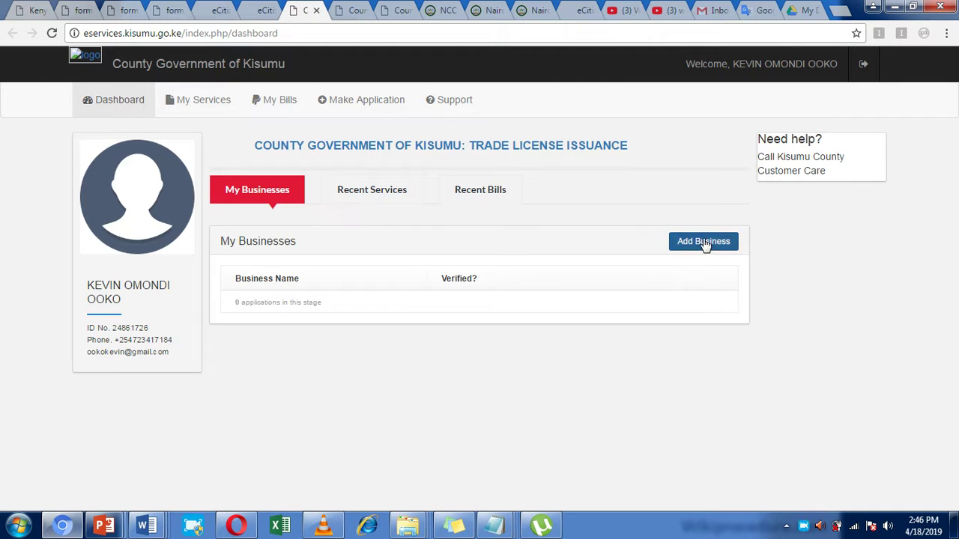
{"action": "left_click", "coordinate": [355, 11]}
{"action": "left_click", "coordinate": [11, 35]}
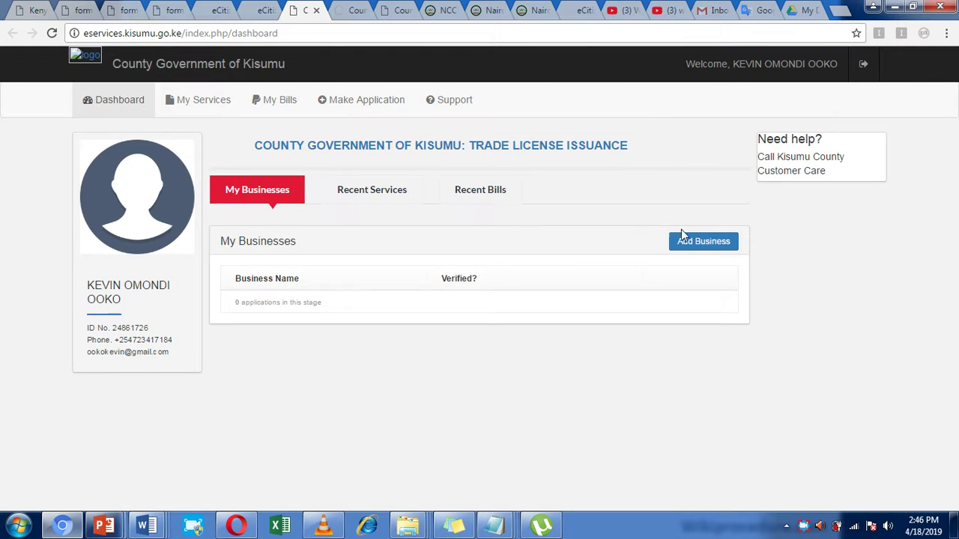
{"action": "left_click", "coordinate": [713, 247]}
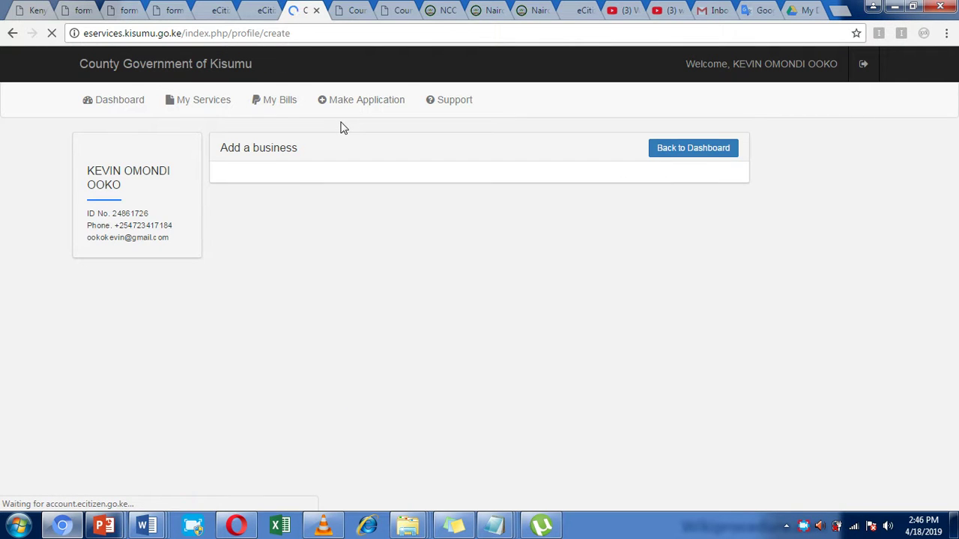
- Examine the business identification and address fields in Kisumu county's form for adding a business
{"action": "scroll", "coordinate": [492, 171], "scroll_direction": "down", "scroll_amount": 2}
{"action": "scroll", "coordinate": [492, 171], "scroll_direction": "up", "scroll_amount": 2}
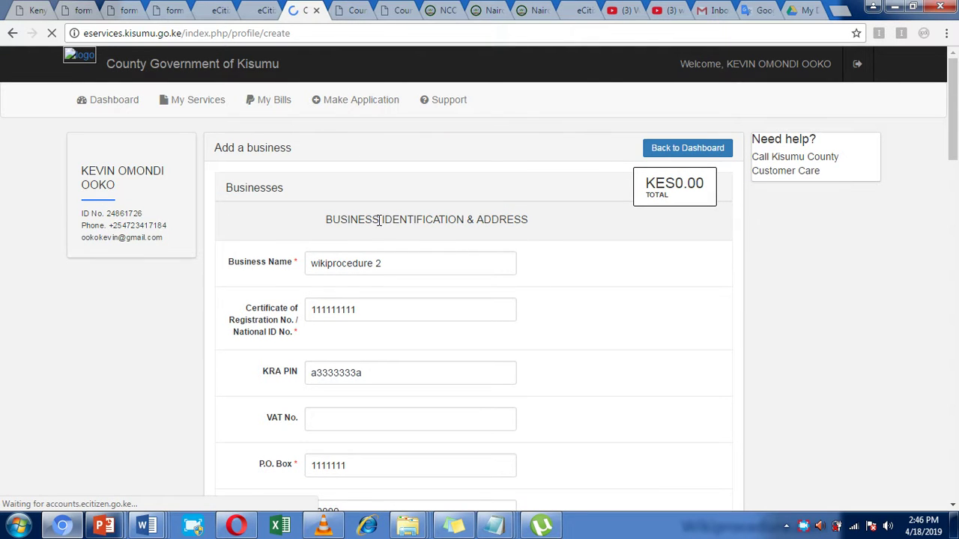
{"action": "scroll", "coordinate": [541, 276], "scroll_direction": "down", "scroll_amount": 5}
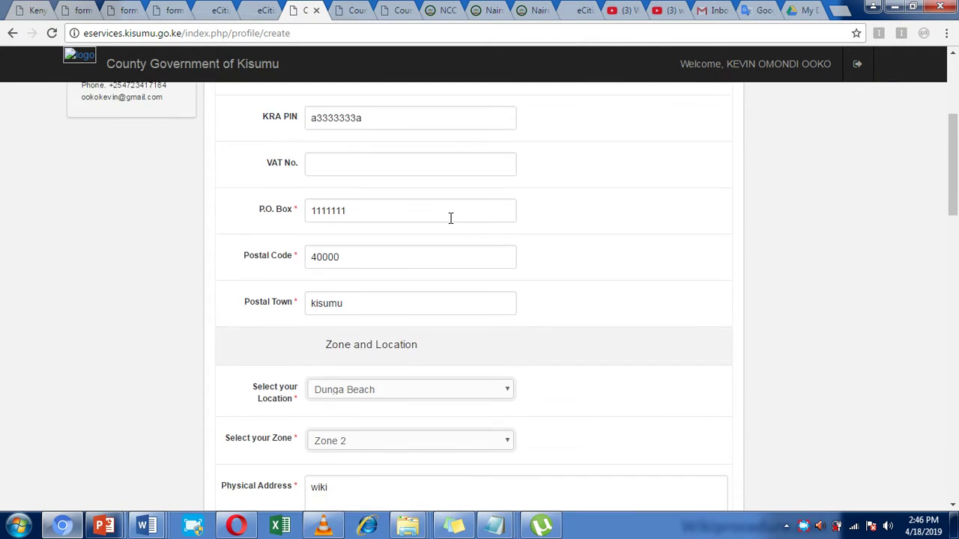
{"action": "scroll", "coordinate": [434, 218], "scroll_direction": "up", "scroll_amount": 5}
{"action": "left_click", "coordinate": [398, 266]}
{"action": "left_click", "coordinate": [380, 310]}
{"action": "scroll", "coordinate": [564, 214], "scroll_direction": "down", "scroll_amount": 3}
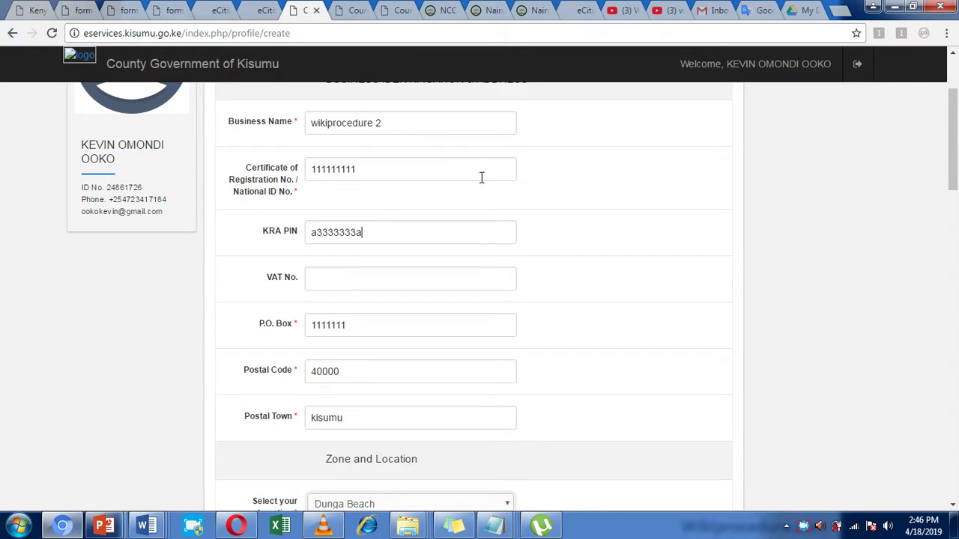
{"action": "scroll", "coordinate": [479, 171], "scroll_direction": "up", "scroll_amount": 1}
{"action": "scroll", "coordinate": [450, 173], "scroll_direction": "down", "scroll_amount": 4}
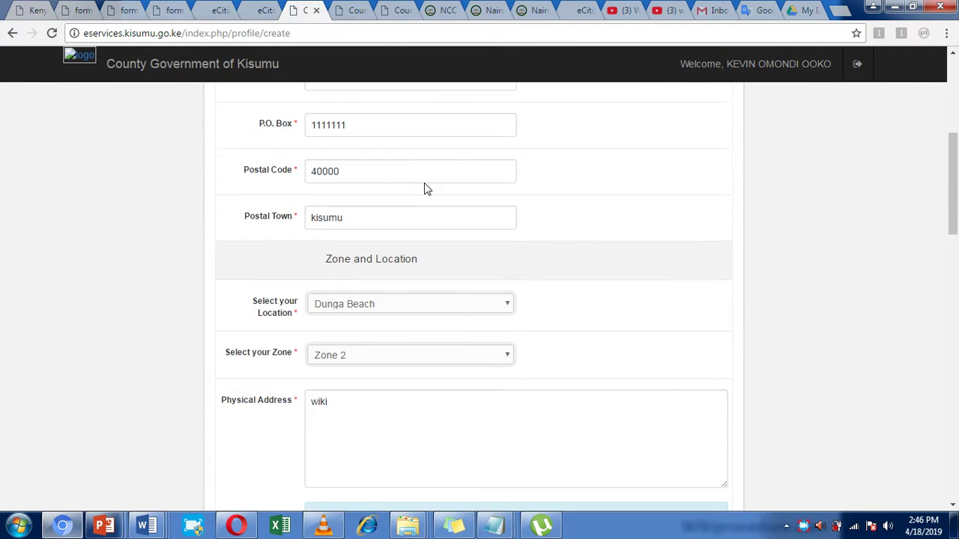
- Examine the zone, location and physical address fields and the business's plot, telephone and e-mail fields
{"action": "scroll", "coordinate": [375, 225], "scroll_direction": "down", "scroll_amount": 3}
{"action": "scroll", "coordinate": [404, 206], "scroll_direction": "up", "scroll_amount": 2}
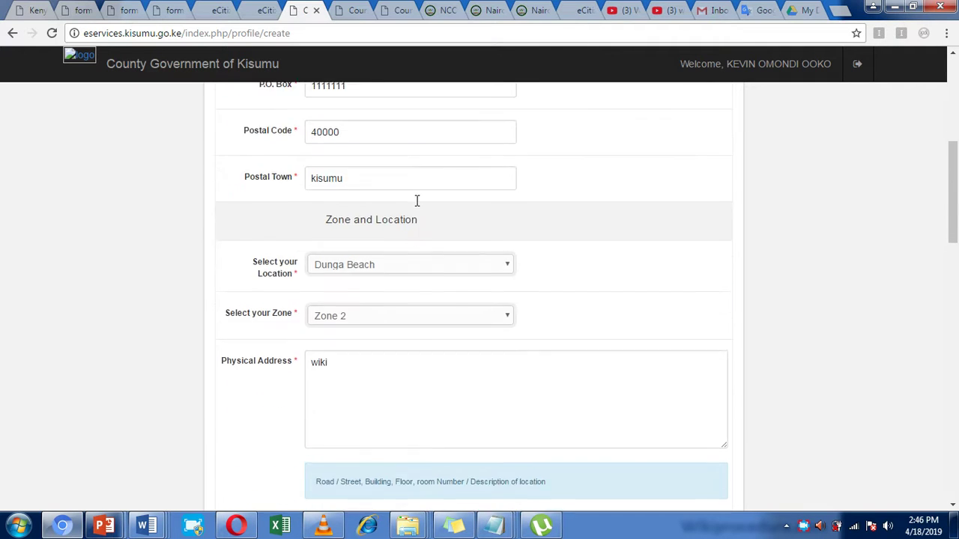
{"action": "scroll", "coordinate": [417, 200], "scroll_direction": "down", "scroll_amount": 10}
{"action": "scroll", "coordinate": [420, 172], "scroll_direction": "up", "scroll_amount": 6}
{"action": "scroll", "coordinate": [408, 150], "scroll_direction": "down", "scroll_amount": 4}
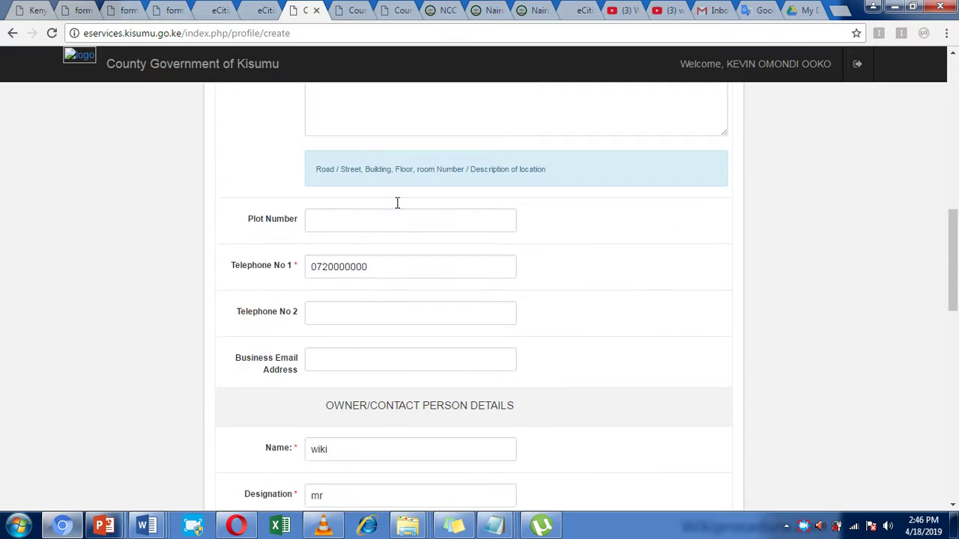
- Examine the owner/contact person details and the business sector, activity and description fields
{"action": "scroll", "coordinate": [398, 203], "scroll_direction": "down", "scroll_amount": 3}
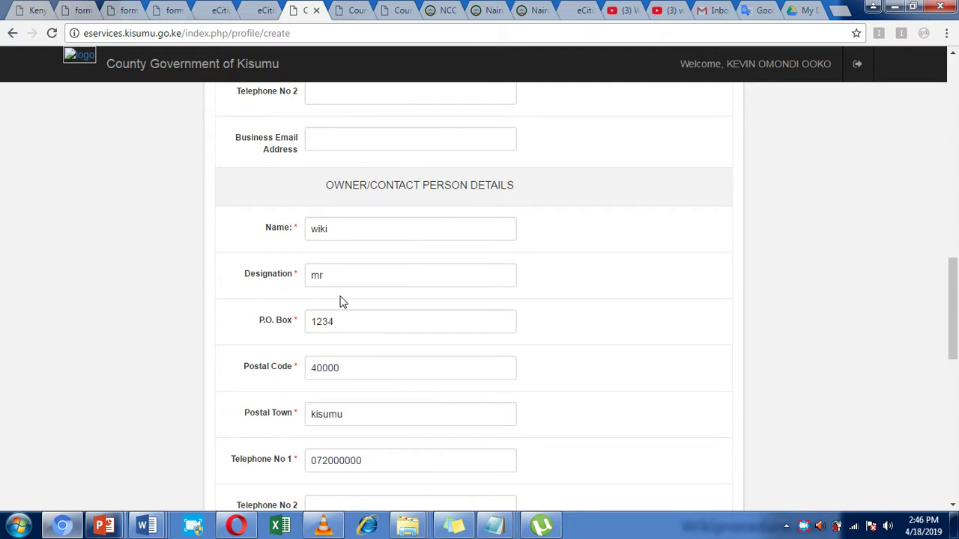
{"action": "scroll", "coordinate": [340, 300], "scroll_direction": "down", "scroll_amount": 4}
{"action": "scroll", "coordinate": [487, 218], "scroll_direction": "up", "scroll_amount": 2}
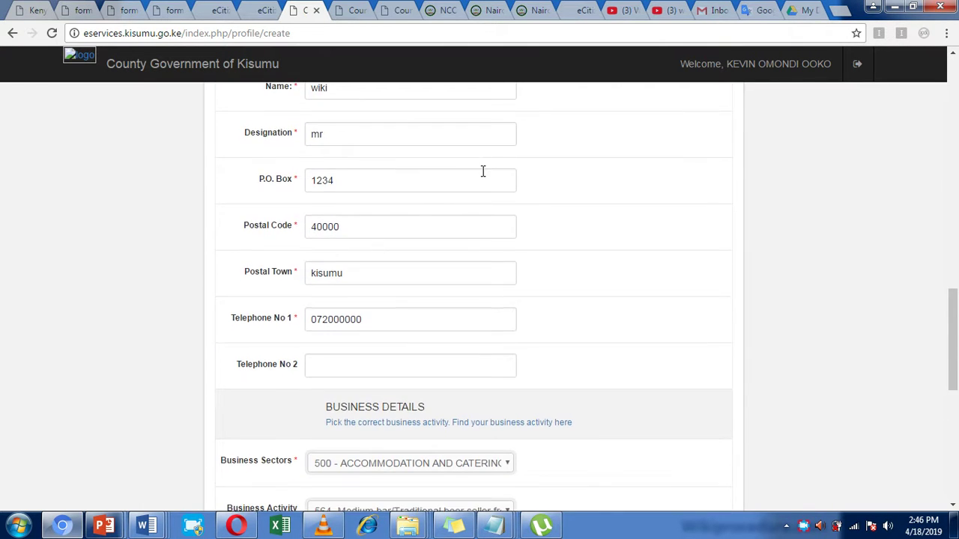
{"action": "scroll", "coordinate": [483, 172], "scroll_direction": "down", "scroll_amount": 3}
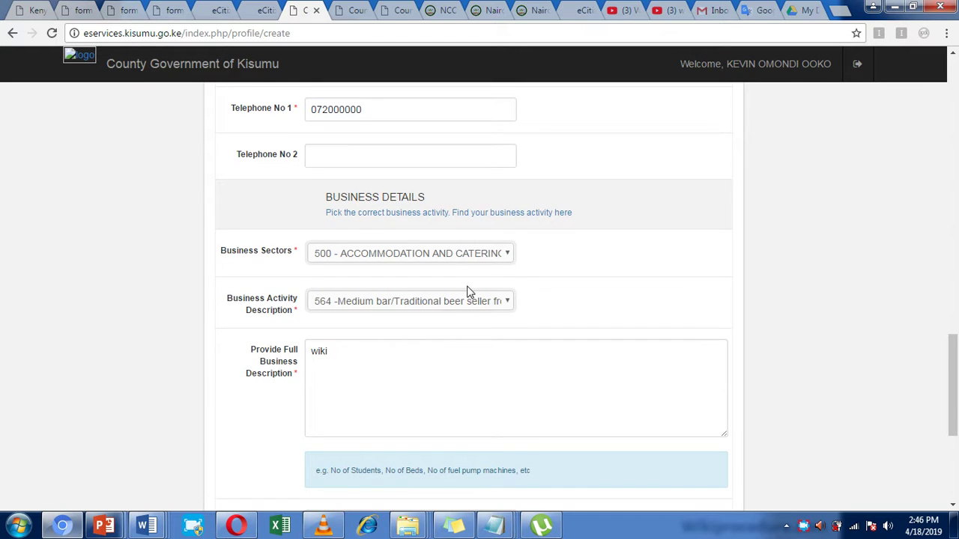
- Choose business sector 500 - ACCOMMODATION AND CATERING and activity 564 - Medium bar/Traditional beer seller from 16 to 50 customers
{"action": "left_click", "coordinate": [507, 255]}
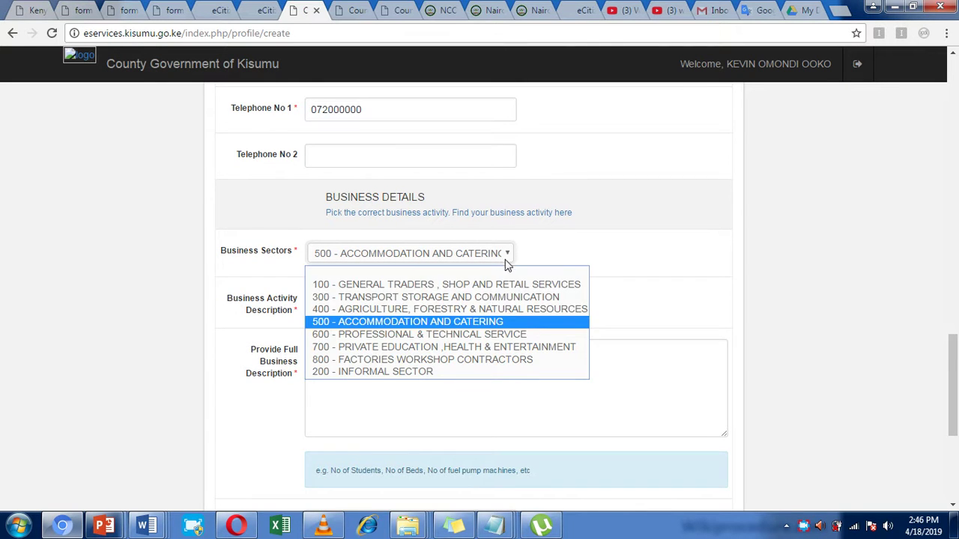
{"action": "left_click", "coordinate": [398, 326]}
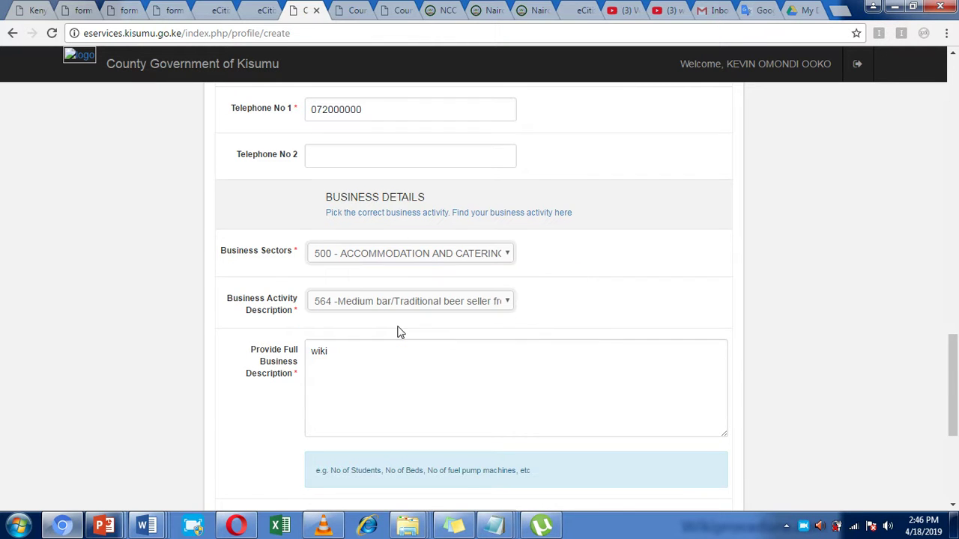
{"action": "left_click", "coordinate": [508, 302]}
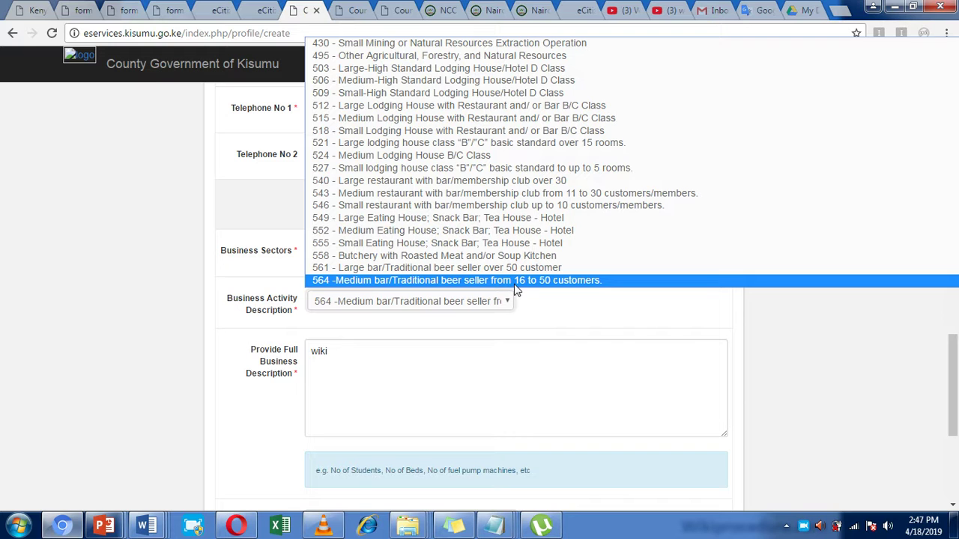
{"action": "left_click", "coordinate": [516, 280]}
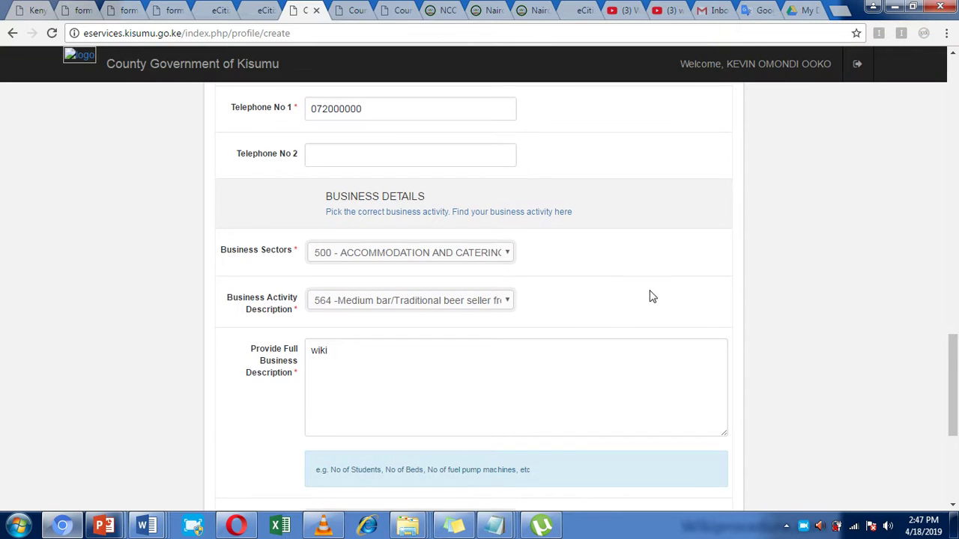
- Check the employee count and declaration in the Kisumu business form and continue to the entry review
{"action": "scroll", "coordinate": [648, 295], "scroll_direction": "down", "scroll_amount": 3}
{"action": "scroll", "coordinate": [647, 219], "scroll_direction": "down", "scroll_amount": 1}
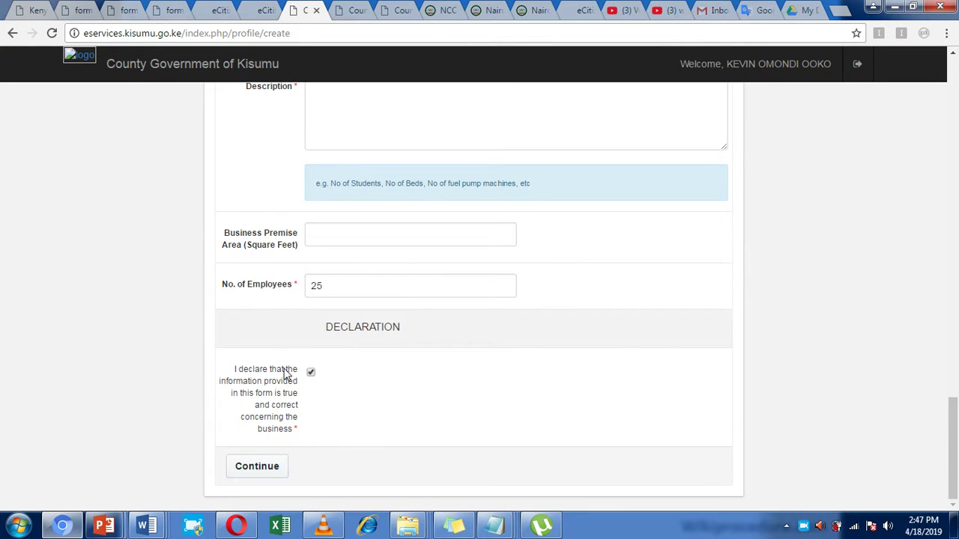
{"action": "left_click", "coordinate": [259, 471]}
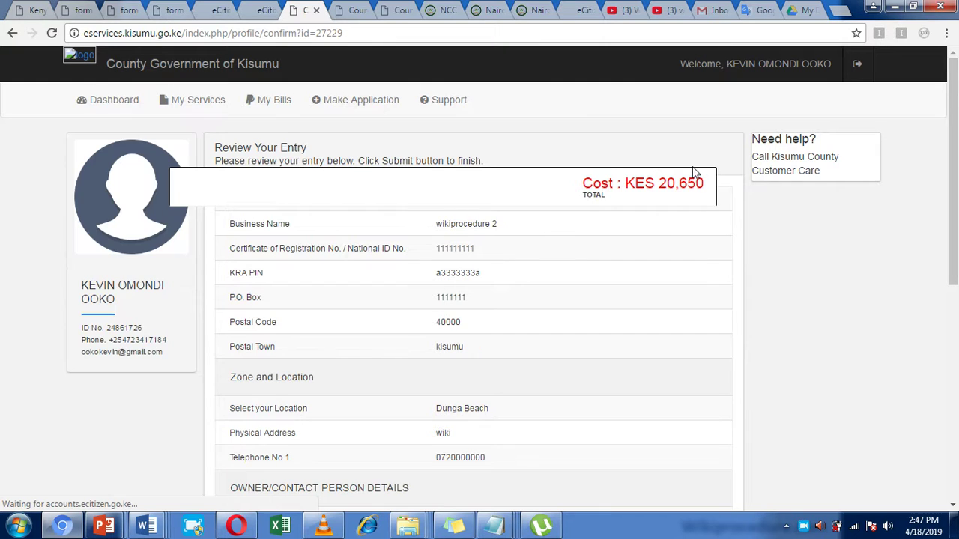
- Review the Kisumu business entry, including its total cost, location, owner/contact details and business details
{"action": "scroll", "coordinate": [701, 194], "scroll_direction": "up", "scroll_amount": 2}
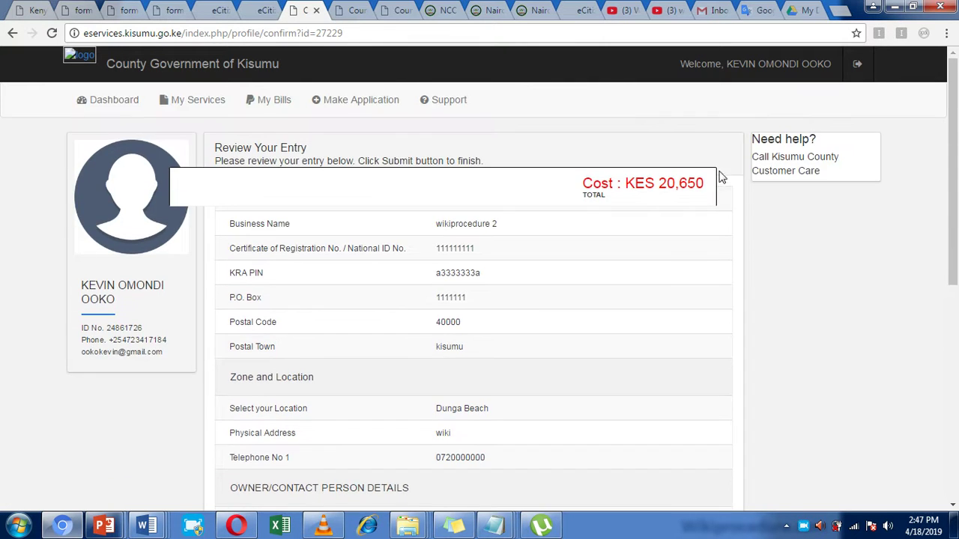
{"action": "scroll", "coordinate": [637, 202], "scroll_direction": "down", "scroll_amount": 6}
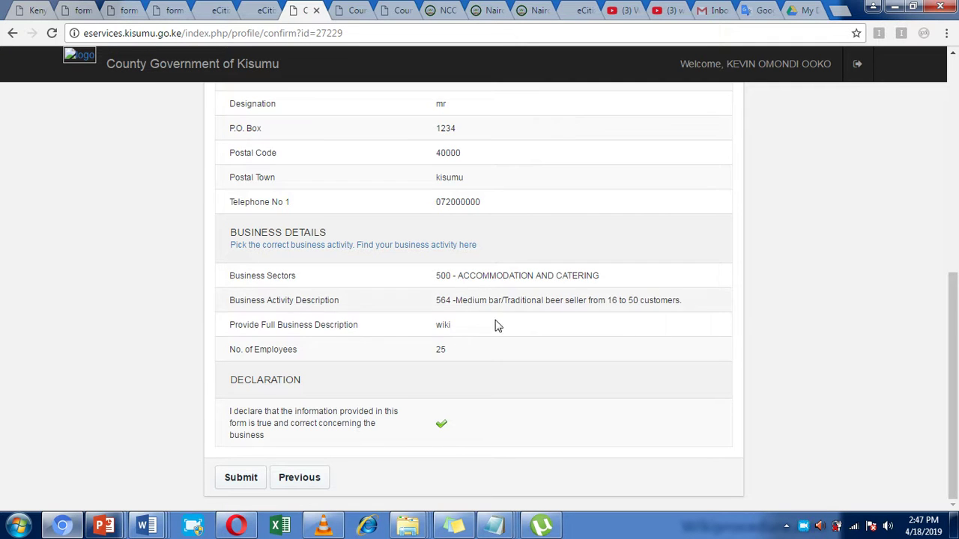
{"action": "scroll", "coordinate": [622, 212], "scroll_direction": "up", "scroll_amount": 6}
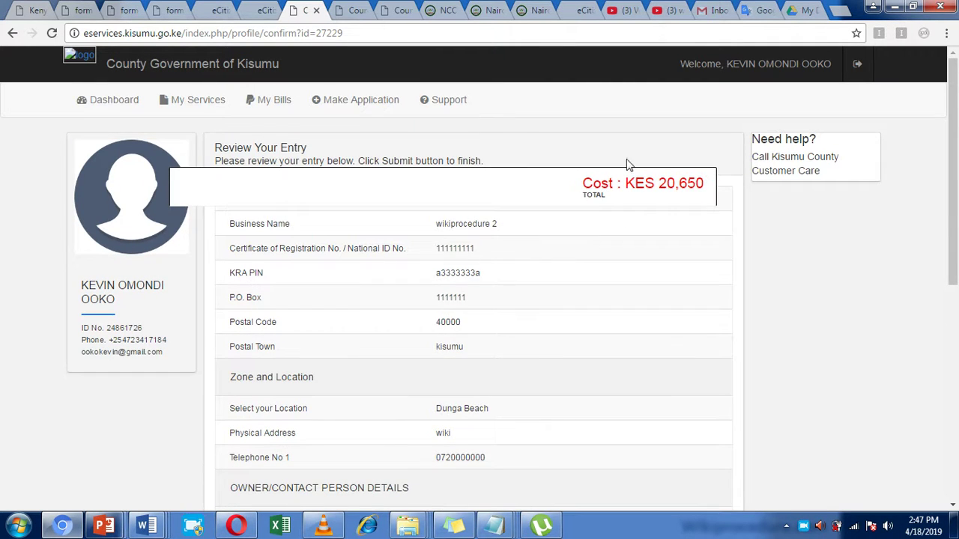
{"action": "scroll", "coordinate": [550, 295], "scroll_direction": "down", "scroll_amount": 6}
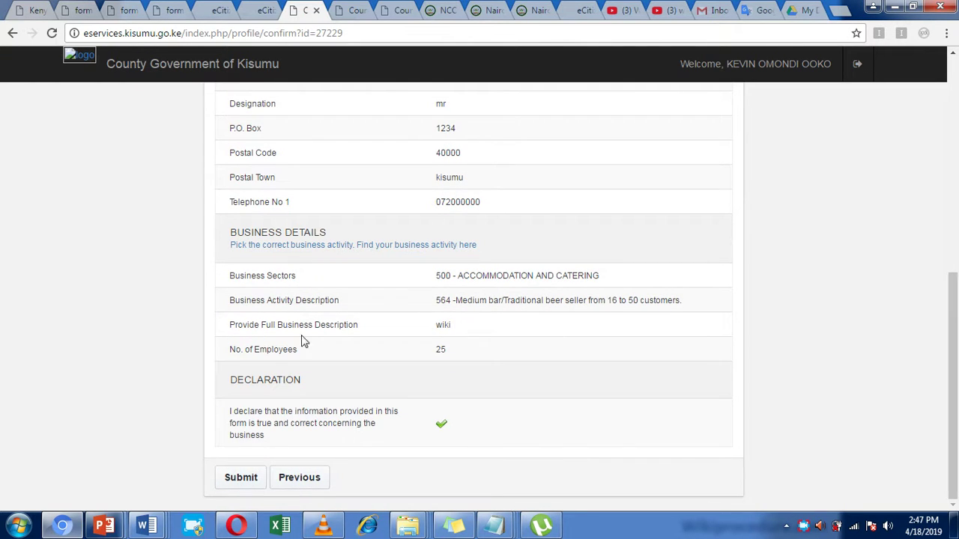
{"action": "scroll", "coordinate": [471, 172], "scroll_direction": "up", "scroll_amount": 6}
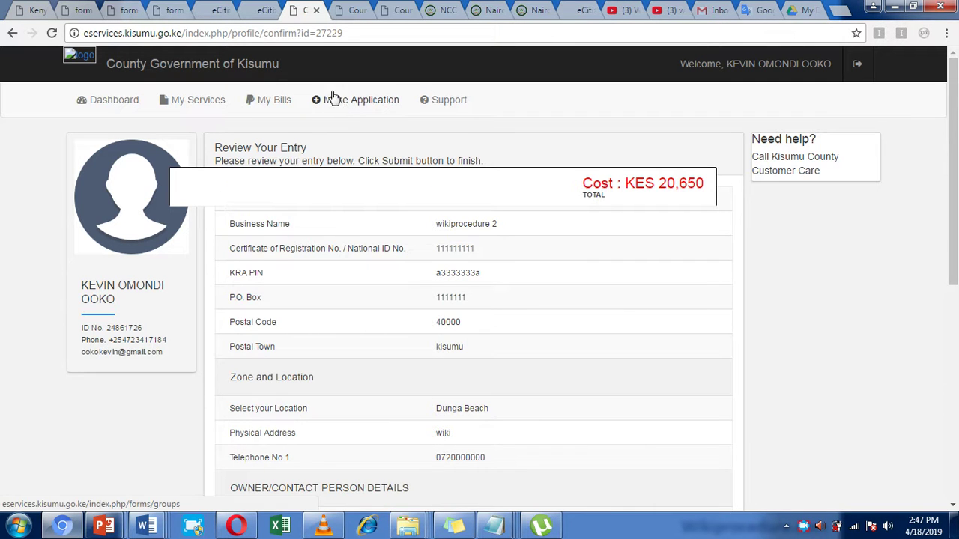
{"action": "scroll", "coordinate": [355, 206], "scroll_direction": "down", "scroll_amount": 4}
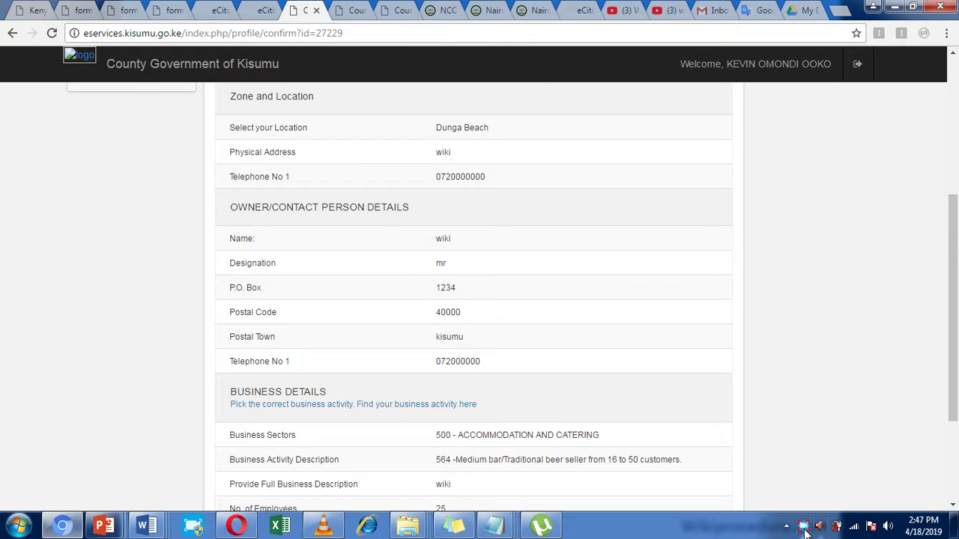
- Return to the other open Kisumu form for adding a business and re-examine its identification, location and contact person fields
{"action": "left_click", "coordinate": [349, 8]}
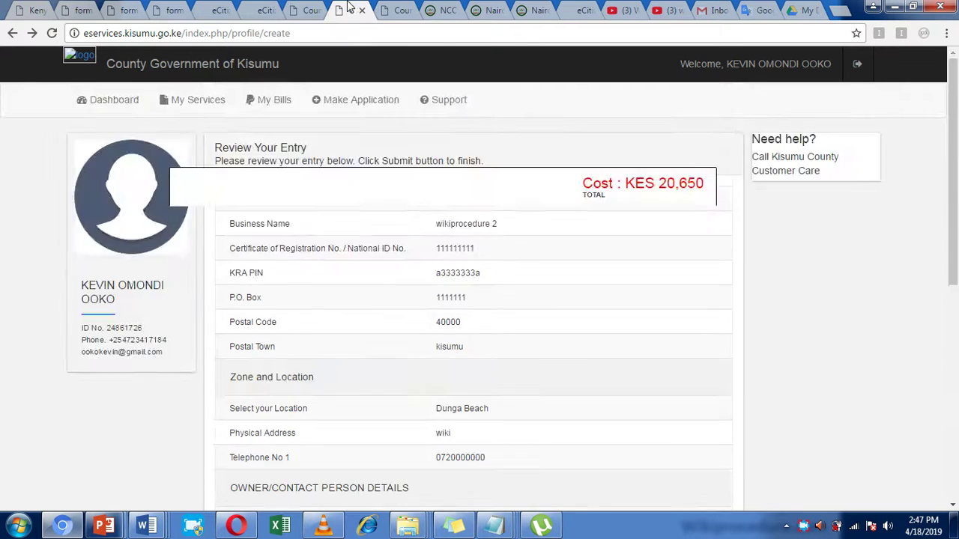
{"action": "scroll", "coordinate": [479, 157], "scroll_direction": "up", "scroll_amount": 10}
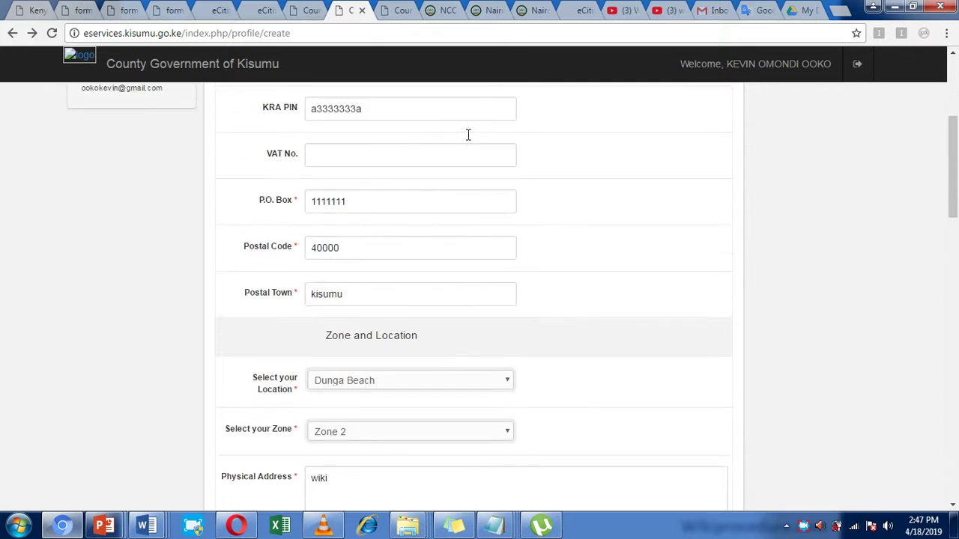
{"action": "scroll", "coordinate": [469, 135], "scroll_direction": "up", "scroll_amount": 4}
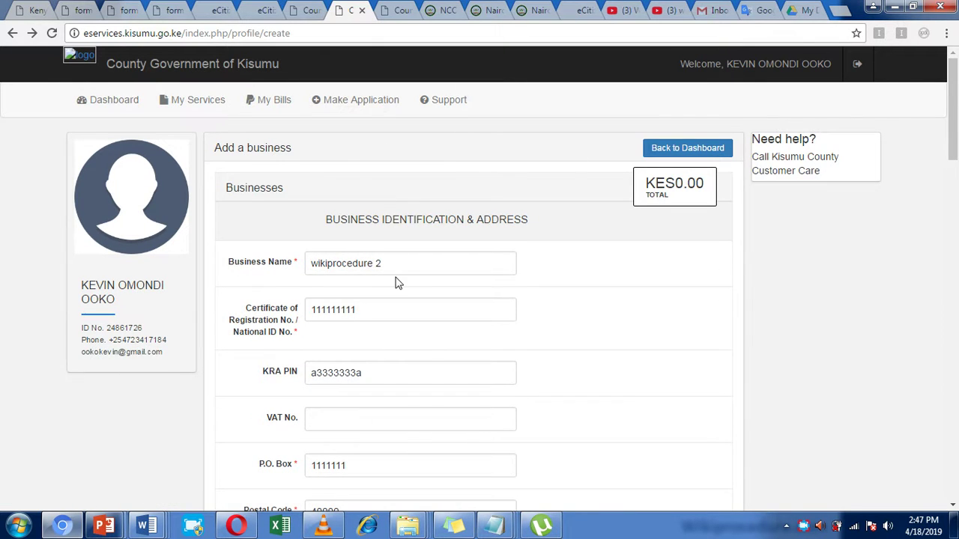
{"action": "scroll", "coordinate": [394, 255], "scroll_direction": "down", "scroll_amount": 2}
{"action": "scroll", "coordinate": [362, 150], "scroll_direction": "down", "scroll_amount": 10}
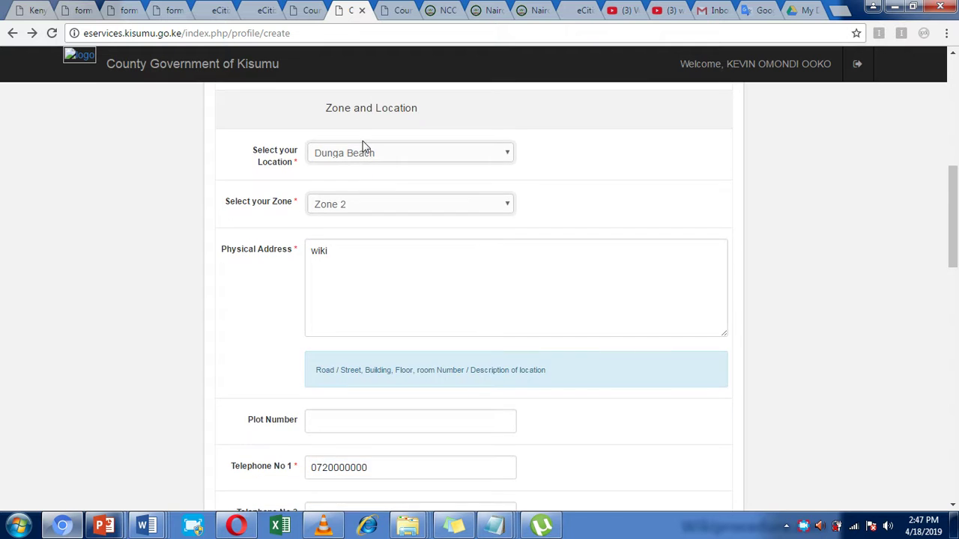
{"action": "scroll", "coordinate": [362, 142], "scroll_direction": "down", "scroll_amount": 3}
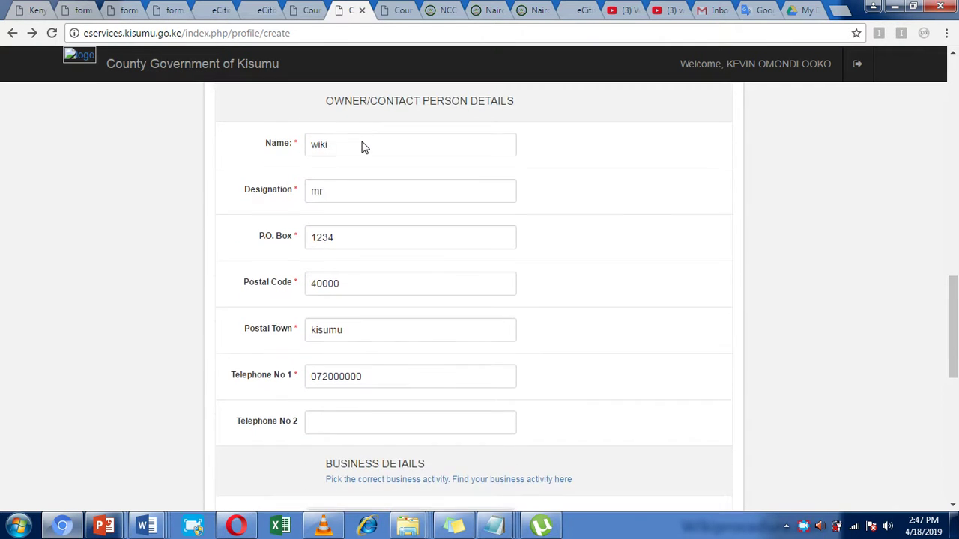
{"action": "scroll", "coordinate": [352, 120], "scroll_direction": "up", "scroll_amount": 2}
{"action": "scroll", "coordinate": [352, 120], "scroll_direction": "up", "scroll_amount": 14}
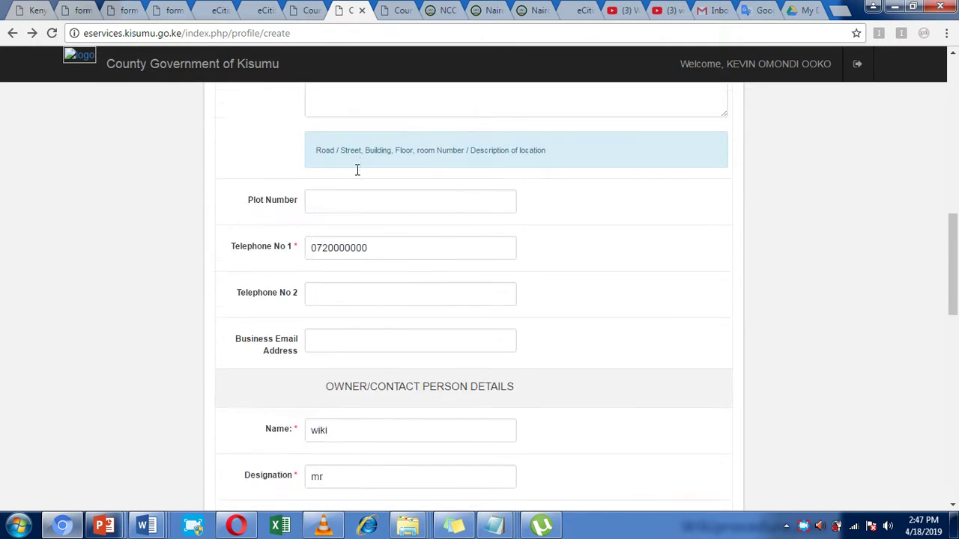
- Switch to Mombasa county's form for adding a business and examine its identification, address and owner/contact person fields
{"action": "left_click", "coordinate": [395, 10]}
{"action": "scroll", "coordinate": [474, 173], "scroll_direction": "up", "scroll_amount": 2}
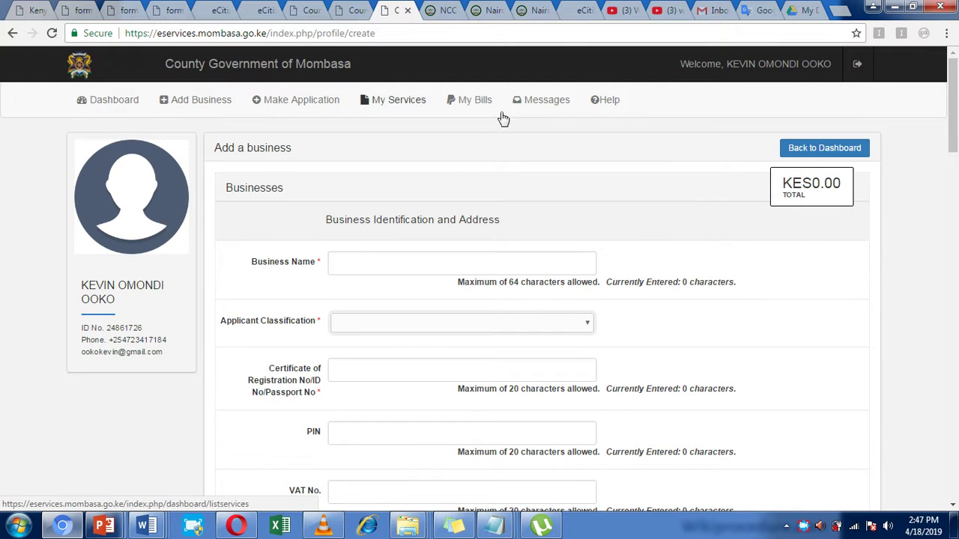
{"action": "scroll", "coordinate": [596, 232], "scroll_direction": "down", "scroll_amount": 1}
{"action": "scroll", "coordinate": [596, 236], "scroll_direction": "down", "scroll_amount": 5}
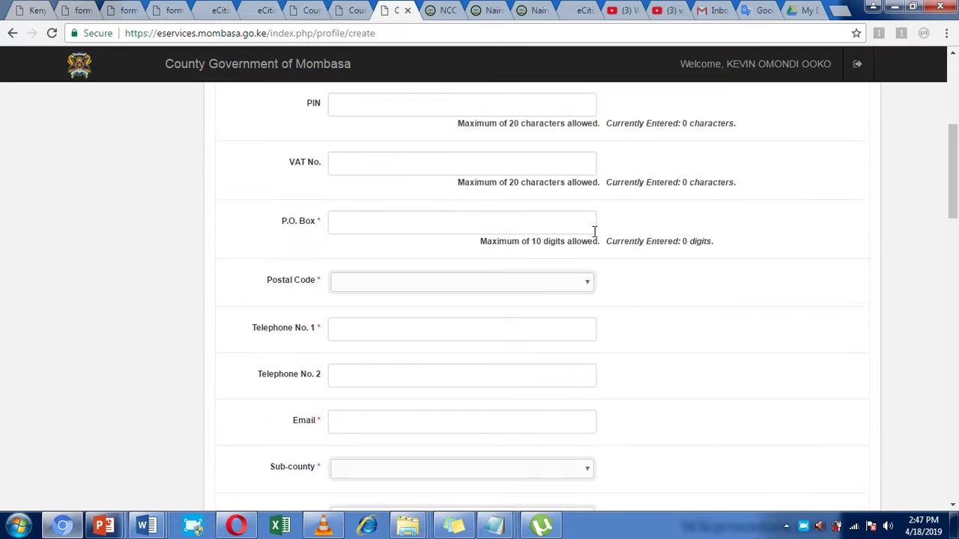
{"action": "scroll", "coordinate": [589, 305], "scroll_direction": "down", "scroll_amount": 6}
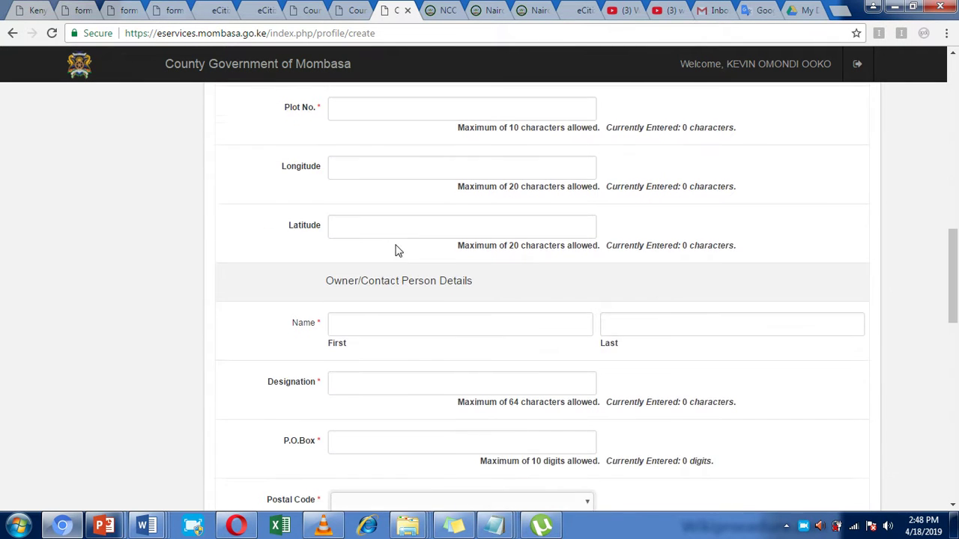
{"action": "scroll", "coordinate": [417, 180], "scroll_direction": "down", "scroll_amount": 4}
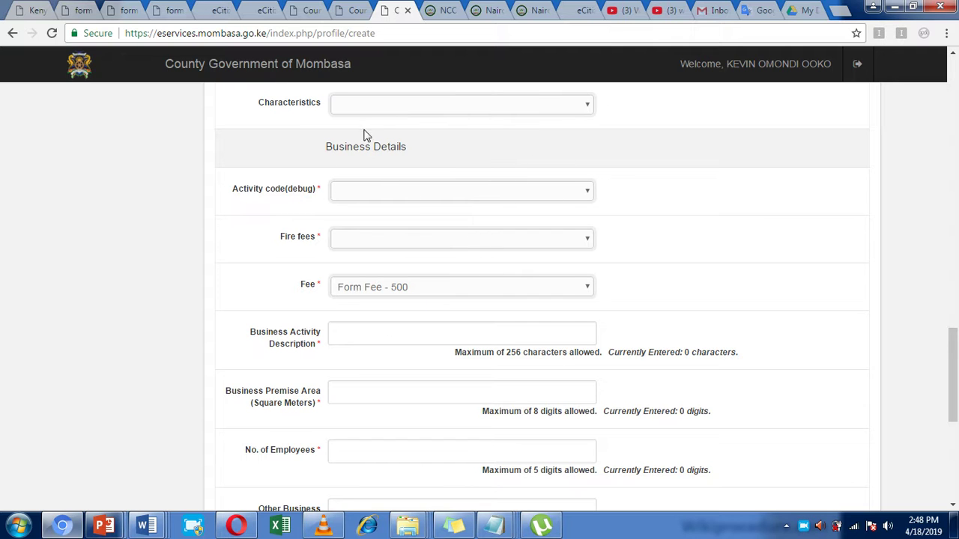
- Set the Mombasa activity code to 561 Large Bar or Traditional Beer Seller and the fire fees to Large Bar or Traditional Beer Seller
{"action": "left_click", "coordinate": [589, 195]}
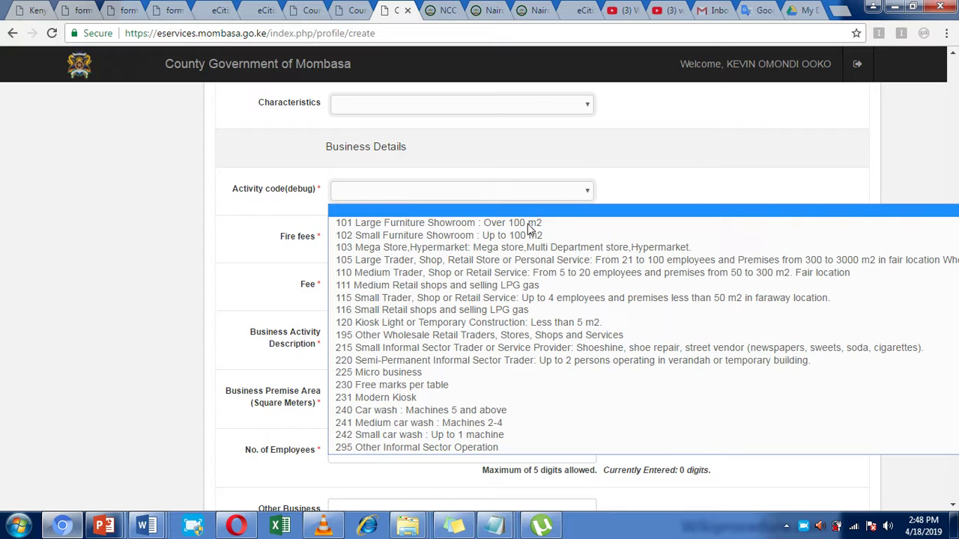
{"action": "scroll", "coordinate": [509, 238], "scroll_direction": "down", "scroll_amount": 3}
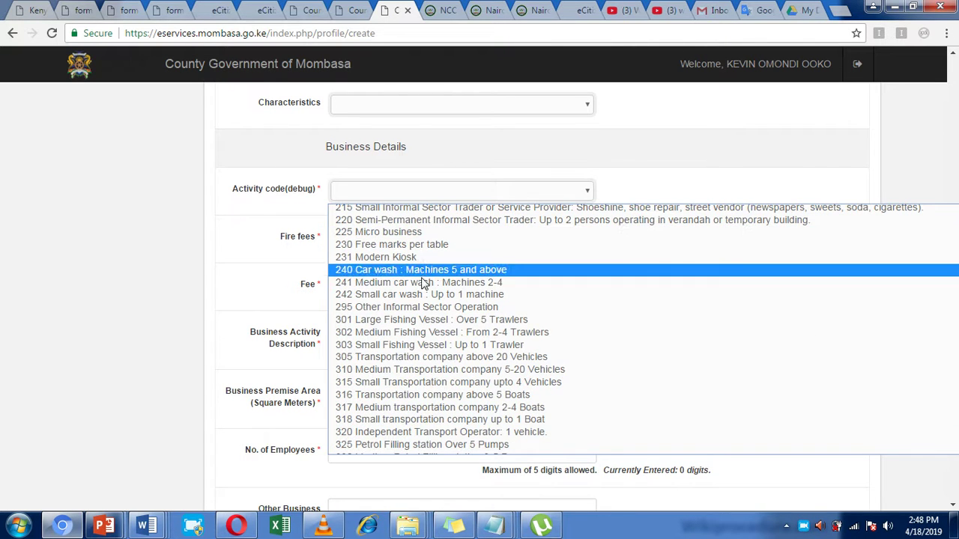
{"action": "scroll", "coordinate": [442, 329], "scroll_direction": "down", "scroll_amount": 3}
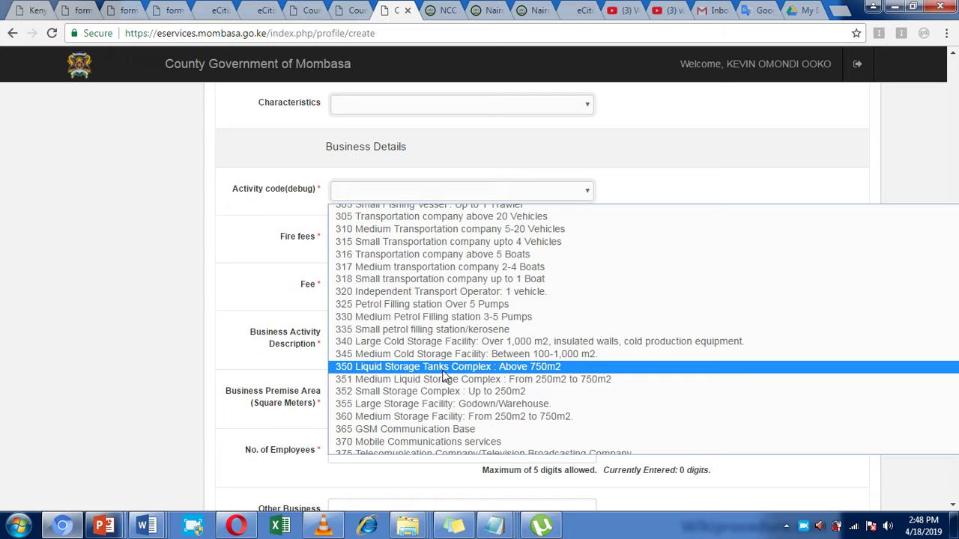
{"action": "scroll", "coordinate": [441, 378], "scroll_direction": "down", "scroll_amount": 4}
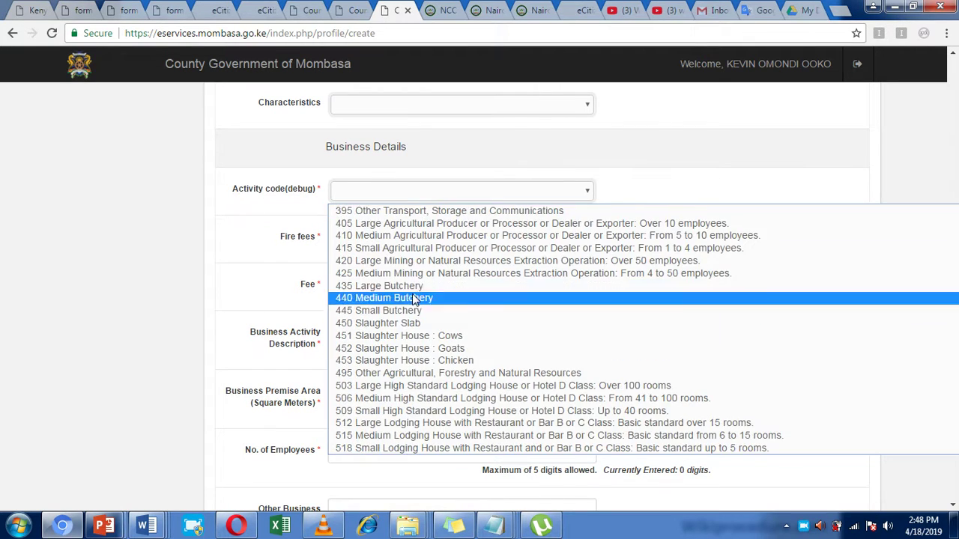
{"action": "scroll", "coordinate": [416, 299], "scroll_direction": "down", "scroll_amount": 3}
{"action": "scroll", "coordinate": [464, 367], "scroll_direction": "down", "scroll_amount": 3}
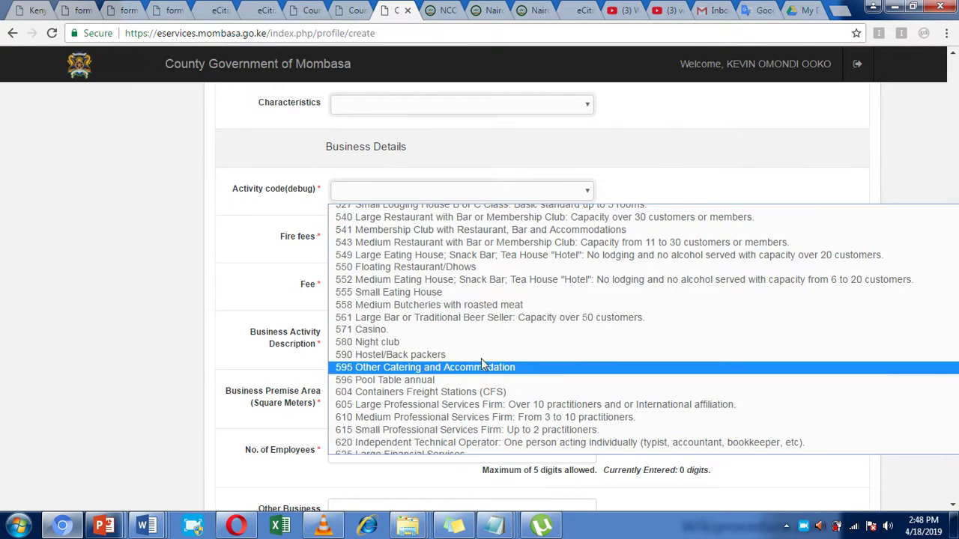
{"action": "left_click", "coordinate": [399, 318]}
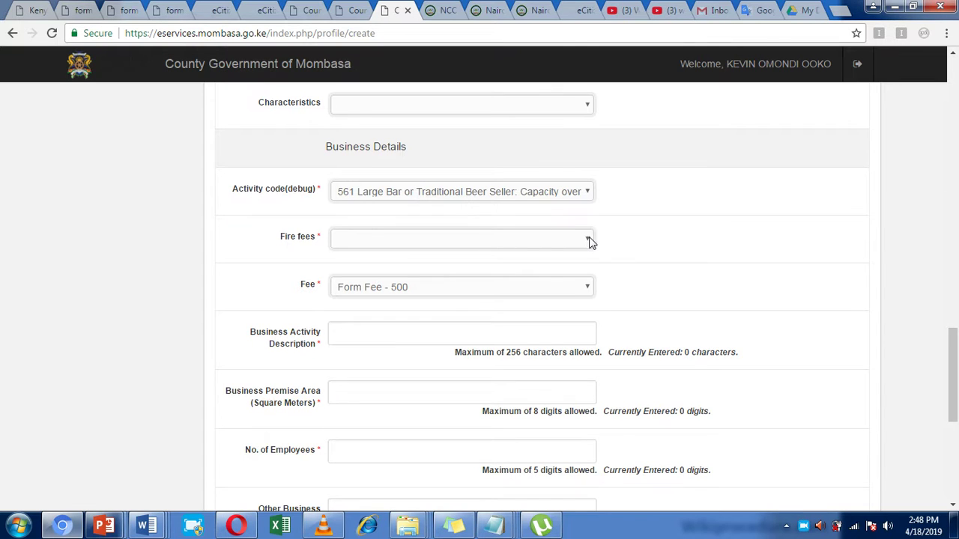
{"action": "left_click", "coordinate": [501, 241]}
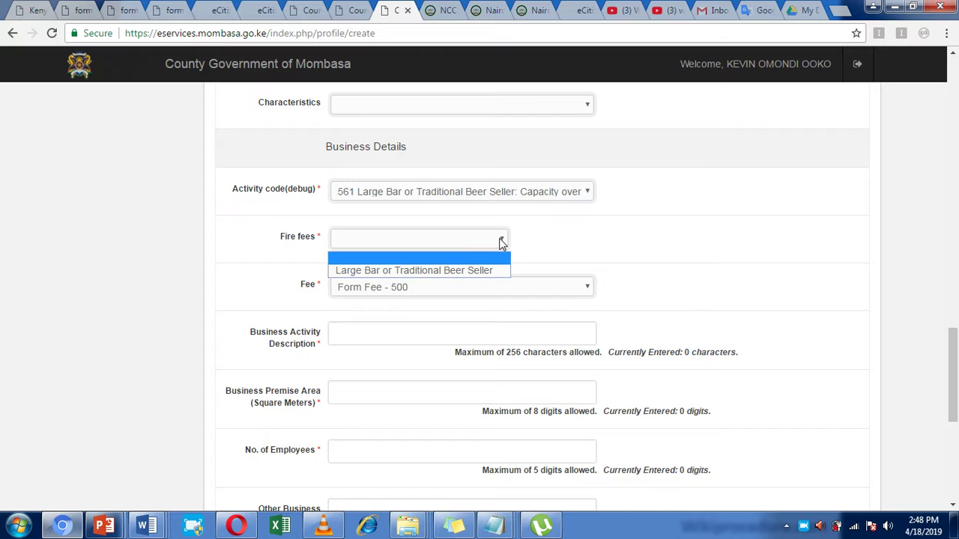
{"action": "left_click", "coordinate": [464, 271]}
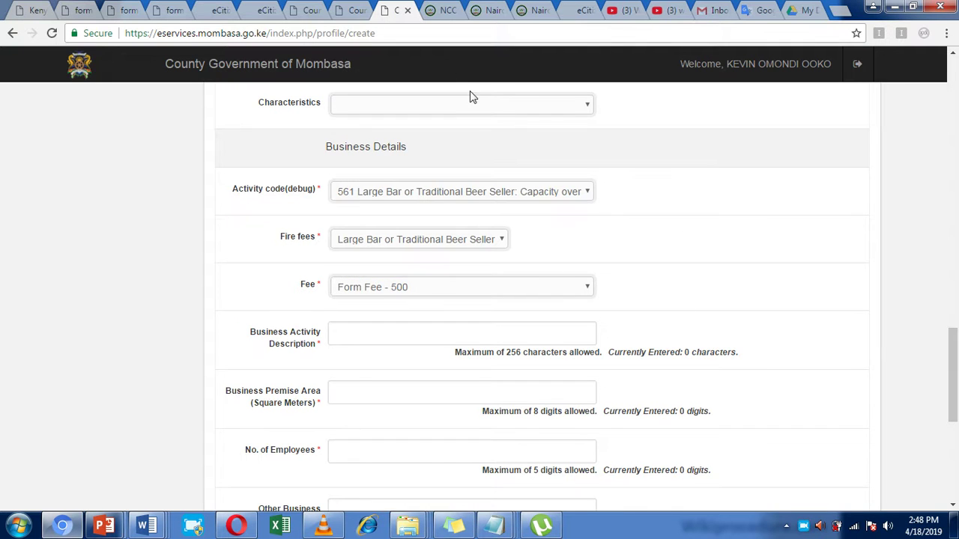
- Examine the Mombasa form's business classification, signage and declaration fields, and go back to the start of the form
{"action": "scroll", "coordinate": [487, 105], "scroll_direction": "down", "scroll_amount": 5}
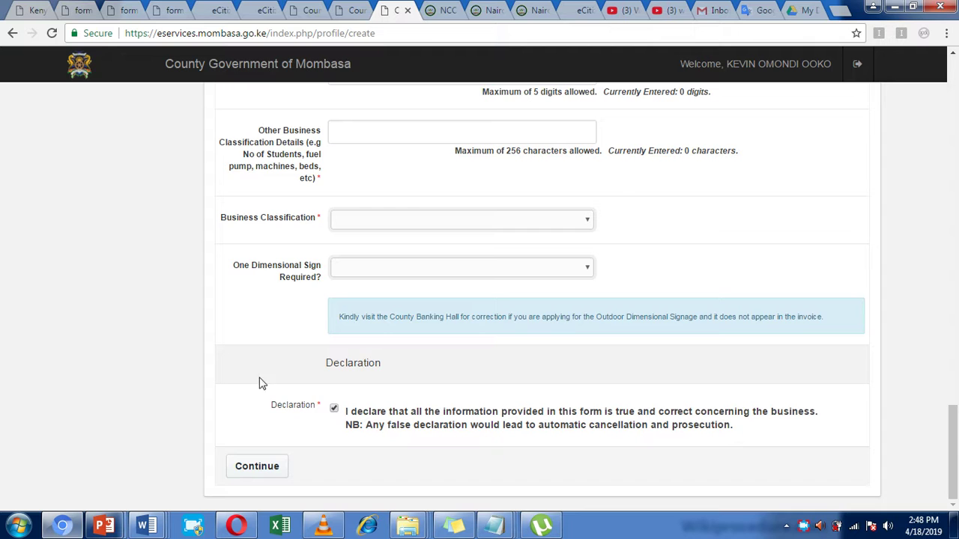
{"action": "scroll", "coordinate": [423, 212], "scroll_direction": "up", "scroll_amount": 20}
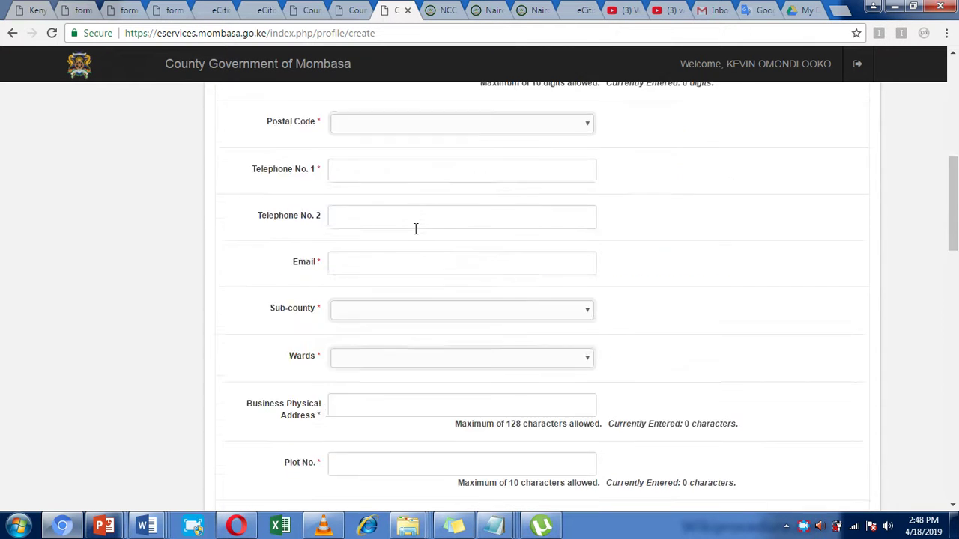
{"action": "scroll", "coordinate": [416, 235], "scroll_direction": "up", "scroll_amount": 3}
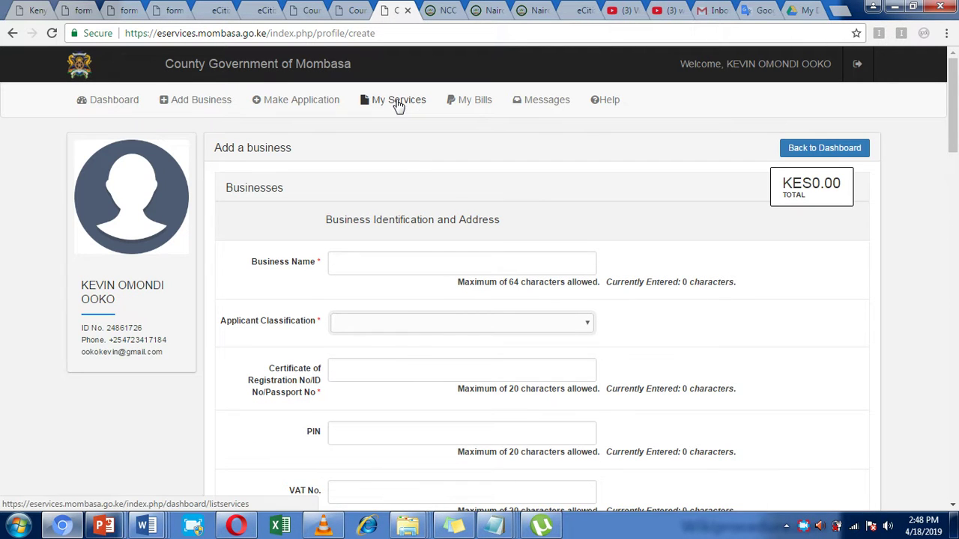
- Switch to the Nairobi County Self Service Portal and sign in with the prefilled mobile phone number and PIN
{"action": "left_click", "coordinate": [442, 10]}
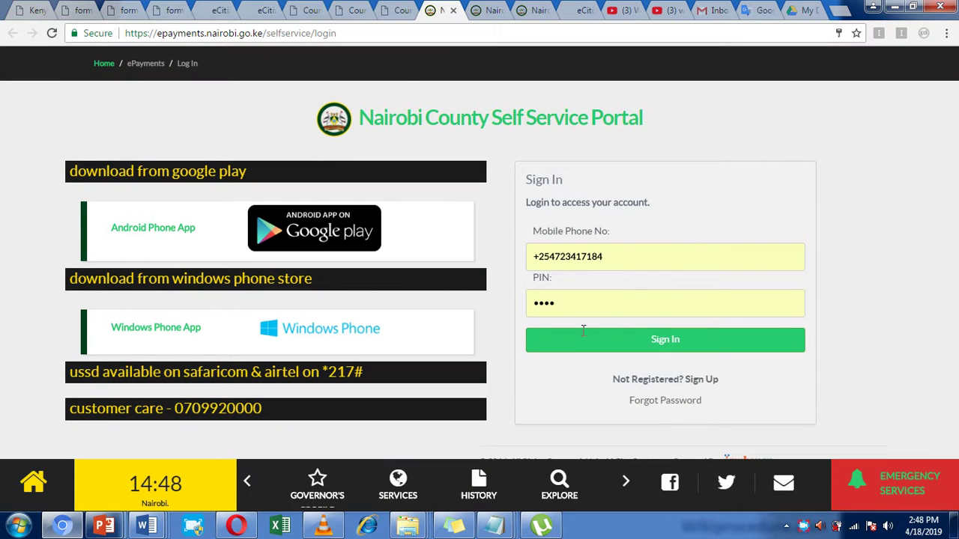
{"action": "left_click", "coordinate": [550, 342]}
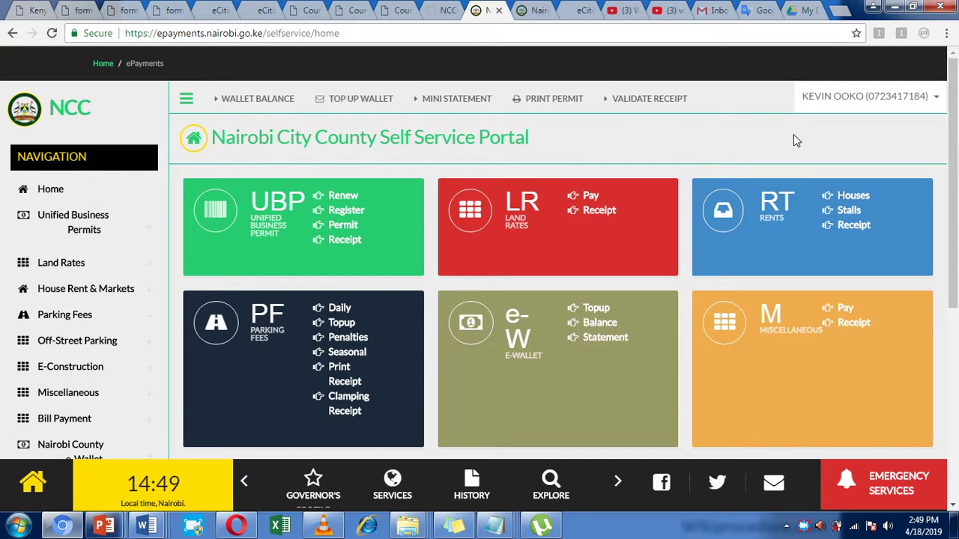
- Start registering a new business under the Unified Business Permit, read the terms and agree to them
{"action": "left_click", "coordinate": [347, 217]}
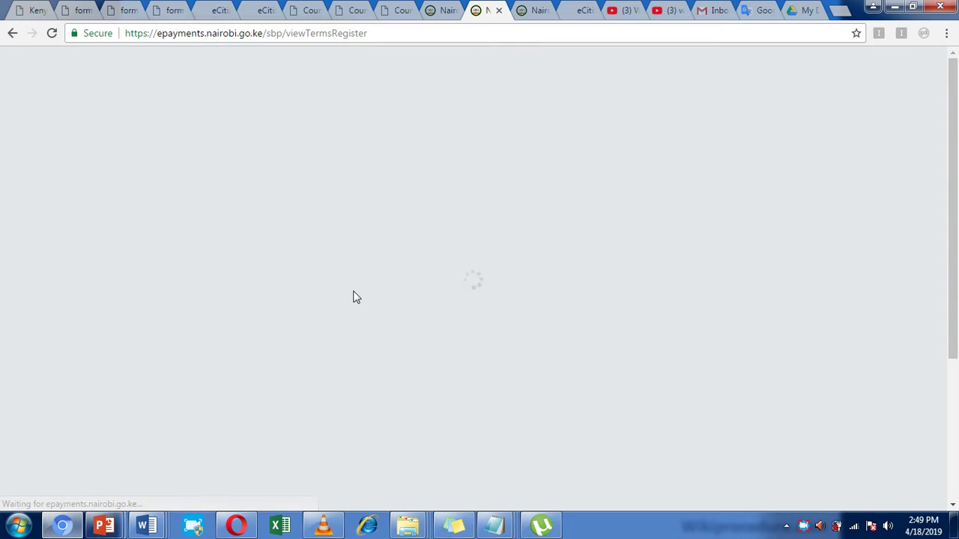
{"action": "scroll", "coordinate": [448, 215], "scroll_direction": "down", "scroll_amount": 2}
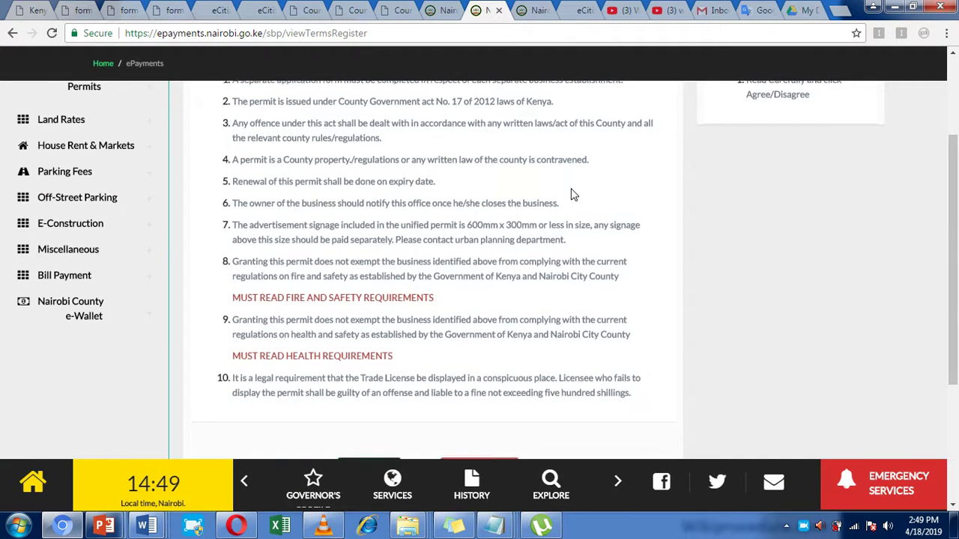
{"action": "scroll", "coordinate": [349, 336], "scroll_direction": "down", "scroll_amount": 3}
{"action": "left_click", "coordinate": [364, 276]}
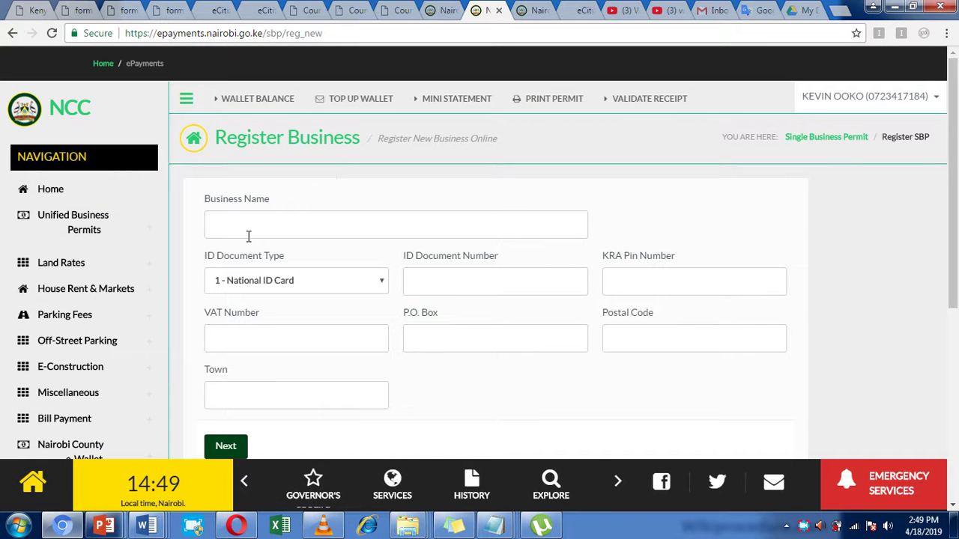
- Enter "wiki procedure2" as the business name and go to the ID document number field
{"action": "left_click", "coordinate": [271, 228]}
{"action": "type", "text": "wi"}
{"action": "left_click", "coordinate": [253, 248]}
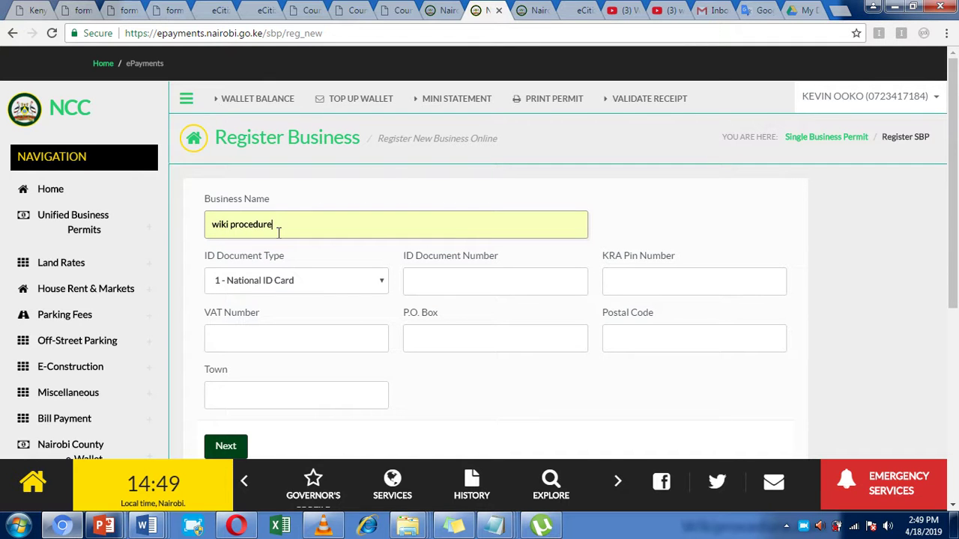
{"action": "type", "text": "2"}
{"action": "scroll", "coordinate": [292, 253], "scroll_direction": "down", "scroll_amount": 2}
{"action": "scroll", "coordinate": [467, 260], "scroll_direction": "up", "scroll_amount": 2}
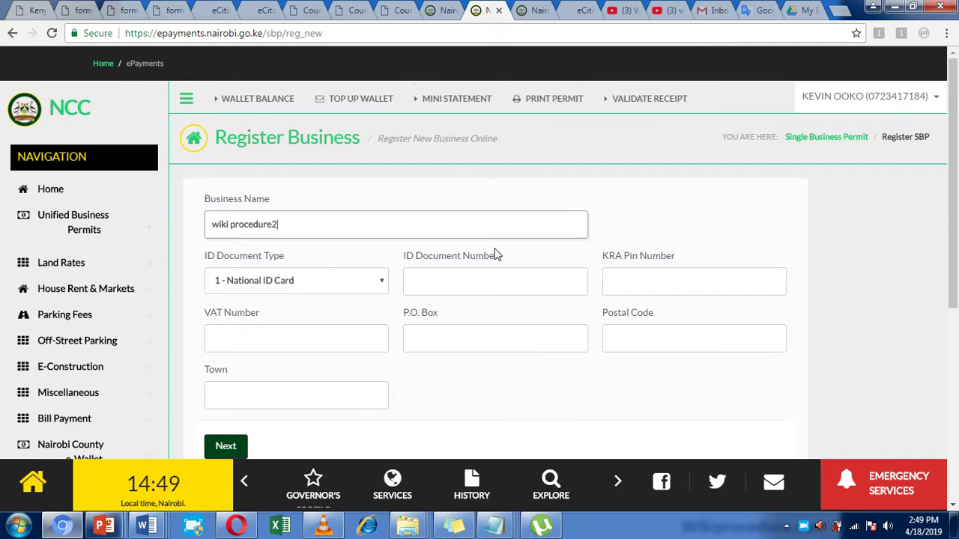
{"action": "left_click", "coordinate": [463, 289]}
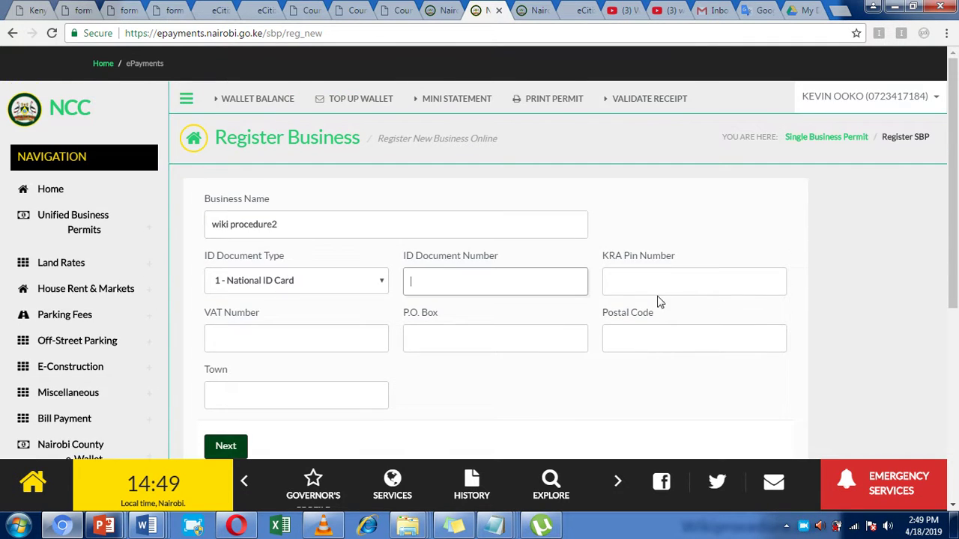
- Switch to the prefilled Nairobi registration form and advance through its contact and address pages to the business activity page
{"action": "left_click", "coordinate": [527, 10]}
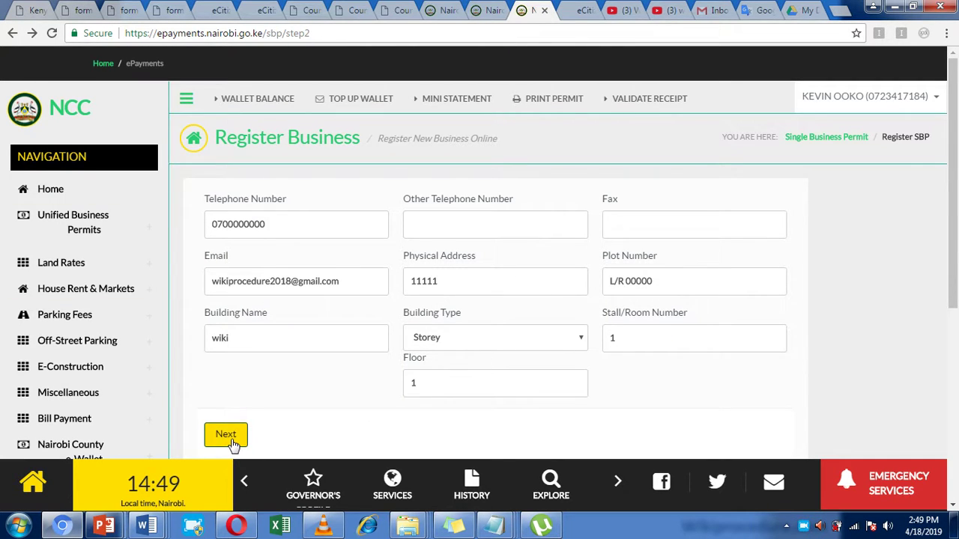
{"action": "right_click", "coordinate": [32, 34]}
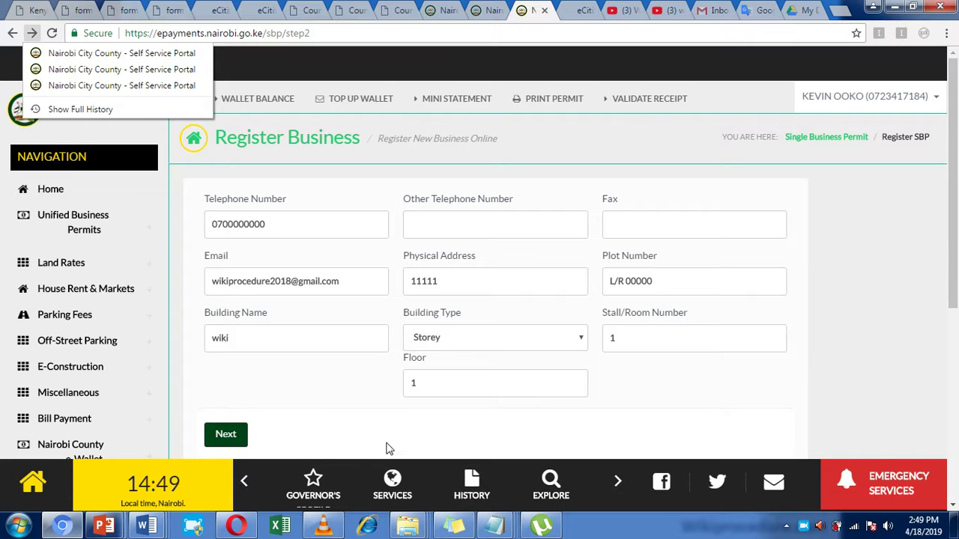
{"action": "left_click", "coordinate": [325, 434]}
{"action": "left_click", "coordinate": [238, 440]}
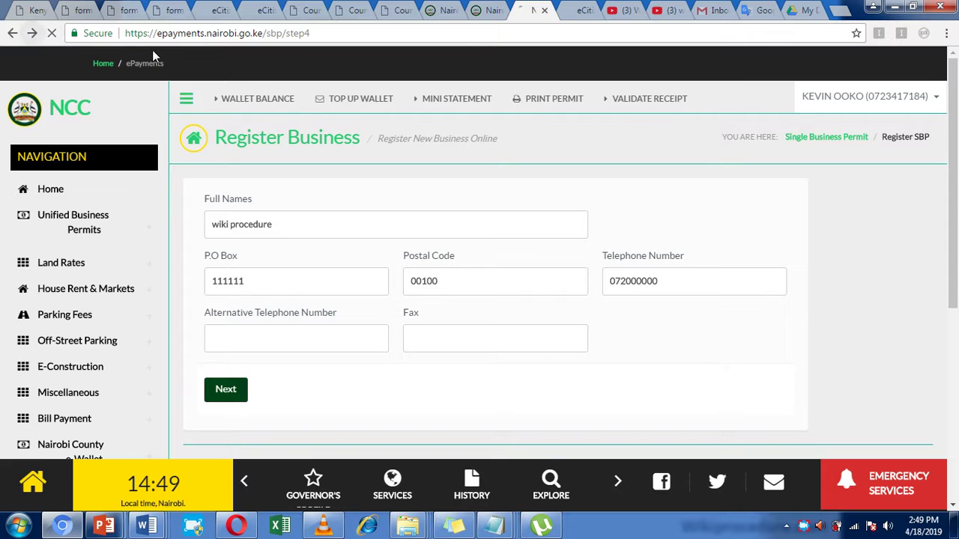
{"action": "left_click", "coordinate": [225, 388]}
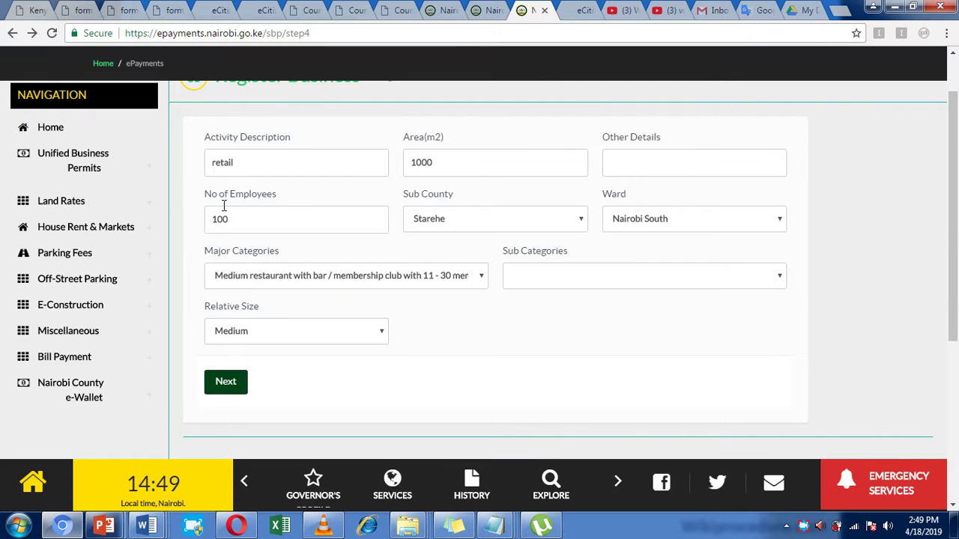
- Set the major category to "Medium restaurant with bar / membership club with 11 - 30 members / customers"
{"action": "scroll", "coordinate": [471, 349], "scroll_direction": "up", "scroll_amount": 1}
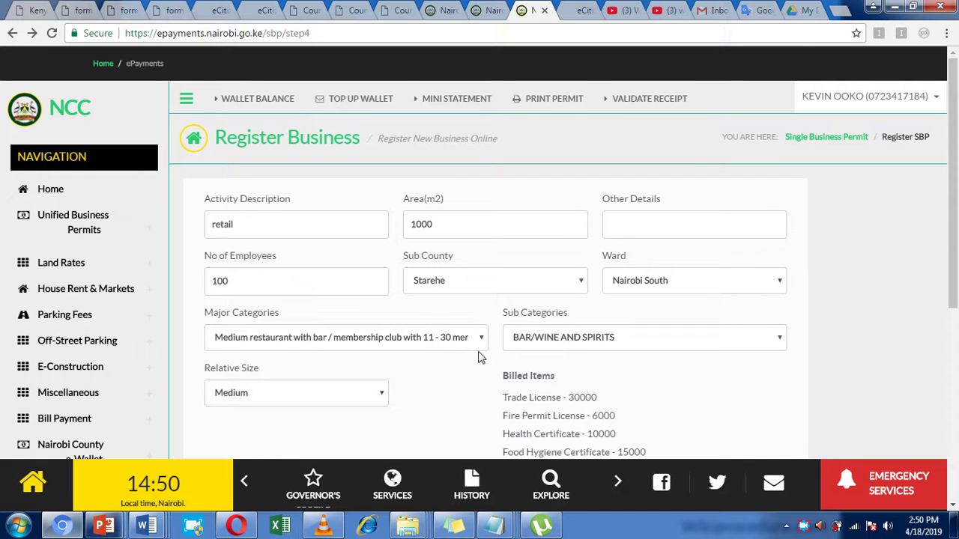
{"action": "left_click", "coordinate": [482, 341]}
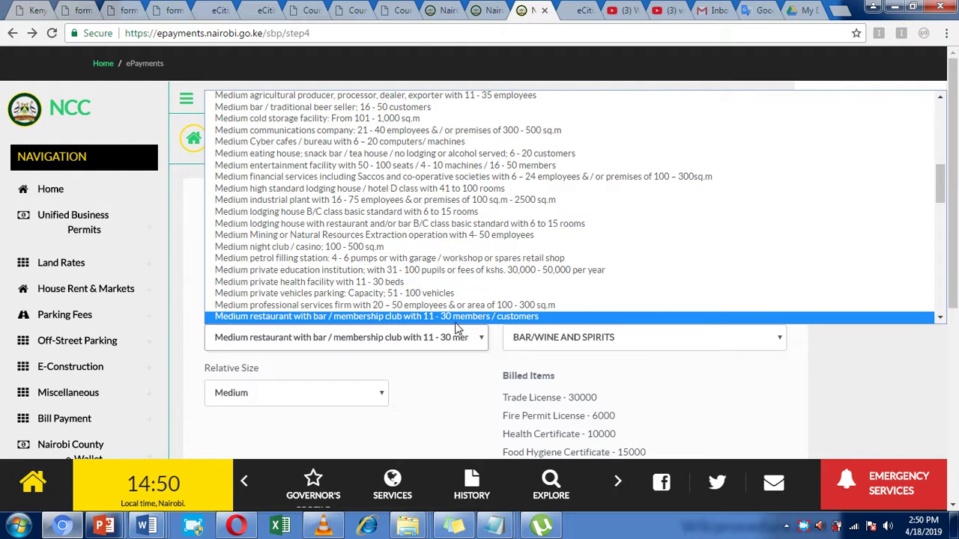
{"action": "scroll", "coordinate": [454, 315], "scroll_direction": "down", "scroll_amount": 4}
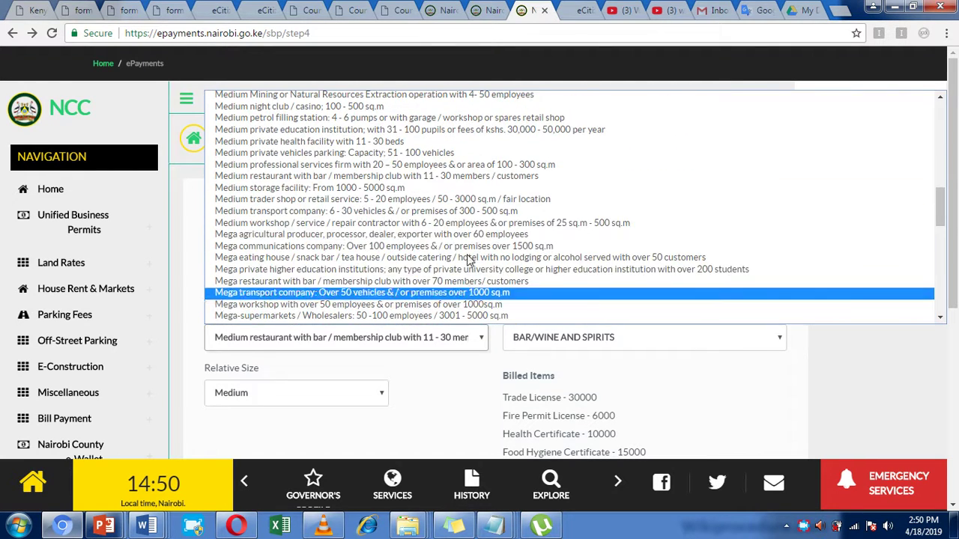
{"action": "left_click", "coordinate": [495, 180]}
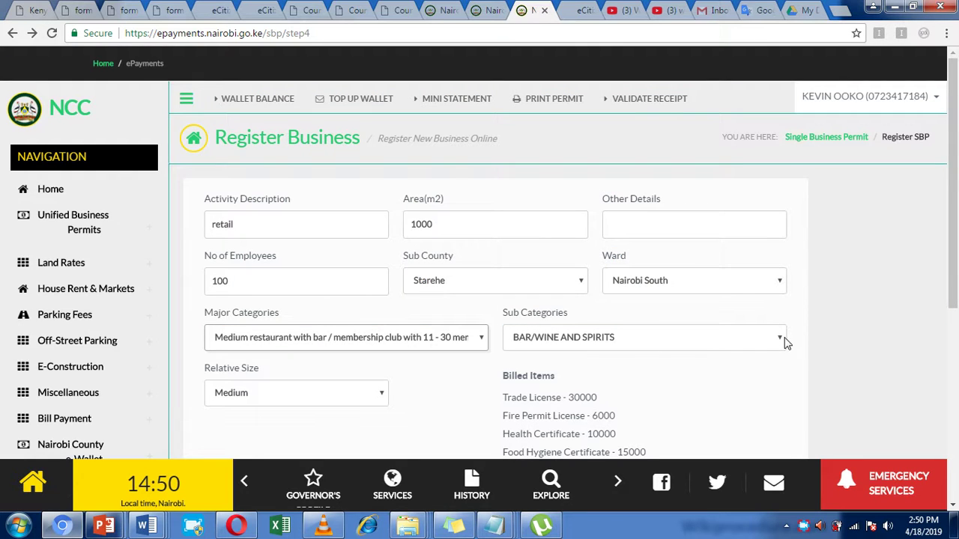
- Review the billed items for the bar category and continue to the business details confirmation page
{"action": "scroll", "coordinate": [776, 339], "scroll_direction": "down", "scroll_amount": 1}
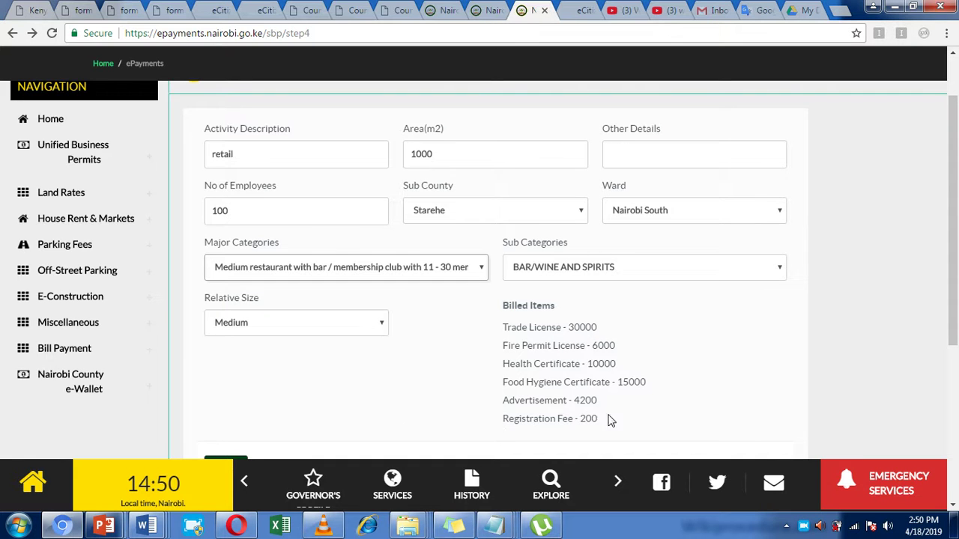
{"action": "scroll", "coordinate": [674, 373], "scroll_direction": "down", "scroll_amount": 1}
{"action": "scroll", "coordinate": [674, 373], "scroll_direction": "down", "scroll_amount": 3}
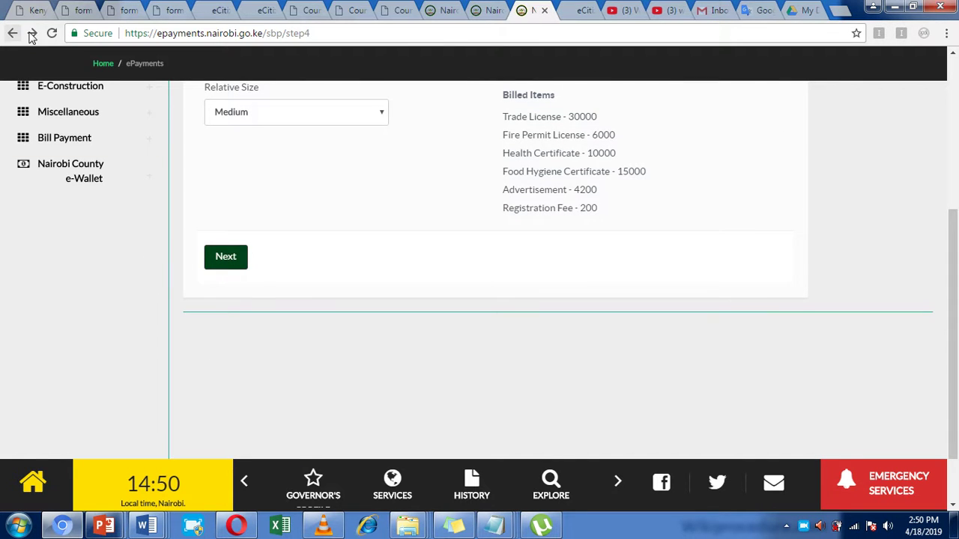
{"action": "left_click", "coordinate": [229, 251]}
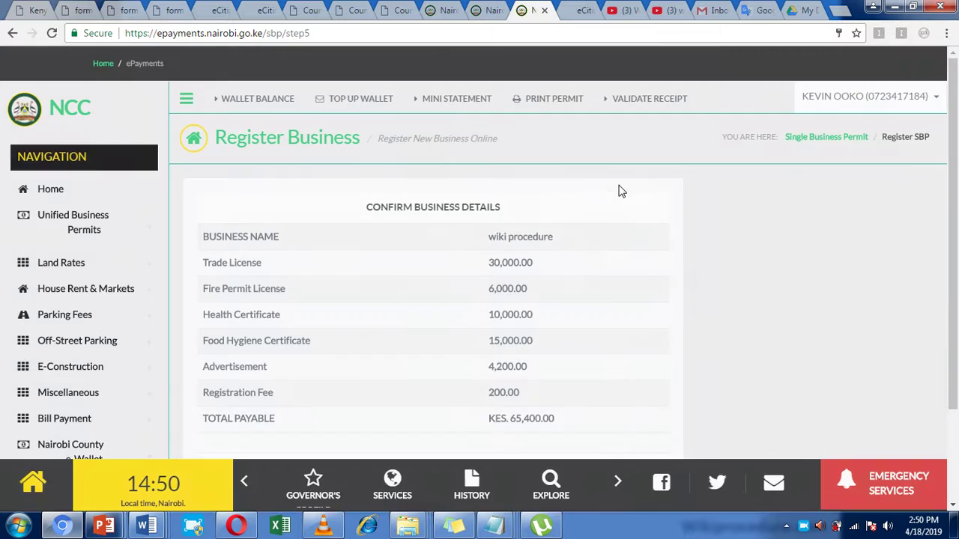
- Examine the fee breakdown, total payable and wallet PIN field on the business confirmation page
{"action": "scroll", "coordinate": [620, 265], "scroll_direction": "down", "scroll_amount": 2}
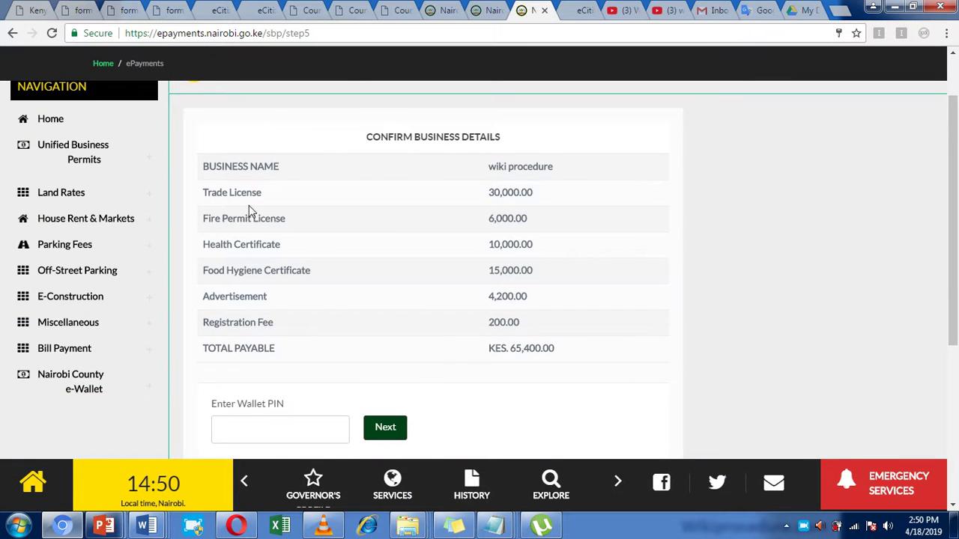
{"action": "scroll", "coordinate": [524, 325], "scroll_direction": "up", "scroll_amount": 1}
{"action": "scroll", "coordinate": [533, 380], "scroll_direction": "down", "scroll_amount": 1}
{"action": "scroll", "coordinate": [381, 256], "scroll_direction": "up", "scroll_amount": 1}
{"action": "scroll", "coordinate": [338, 336], "scroll_direction": "down", "scroll_amount": 3}
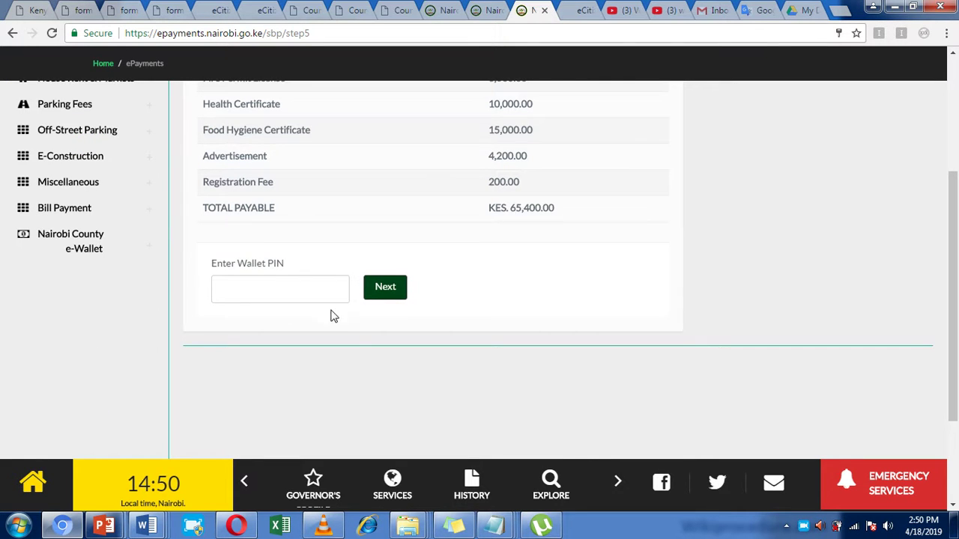
{"action": "scroll", "coordinate": [572, 268], "scroll_direction": "up", "scroll_amount": 2}
{"action": "scroll", "coordinate": [572, 269], "scroll_direction": "up", "scroll_amount": 1}
{"action": "scroll", "coordinate": [407, 374], "scroll_direction": "down", "scroll_amount": 2}
{"action": "scroll", "coordinate": [387, 404], "scroll_direction": "up", "scroll_amount": 2}
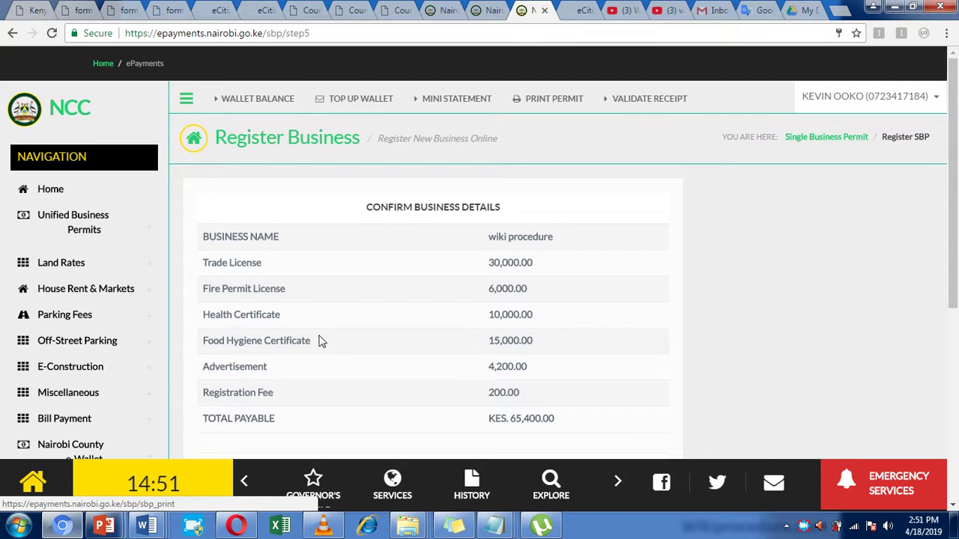
- Switch to the PowerPoint slide show, review the Nairobi application steps and advance to the "Malipo" slide on licence fees
{"action": "mouse_move", "coordinate": [105, 519]}
{"action": "left_click", "coordinate": [257, 475]}
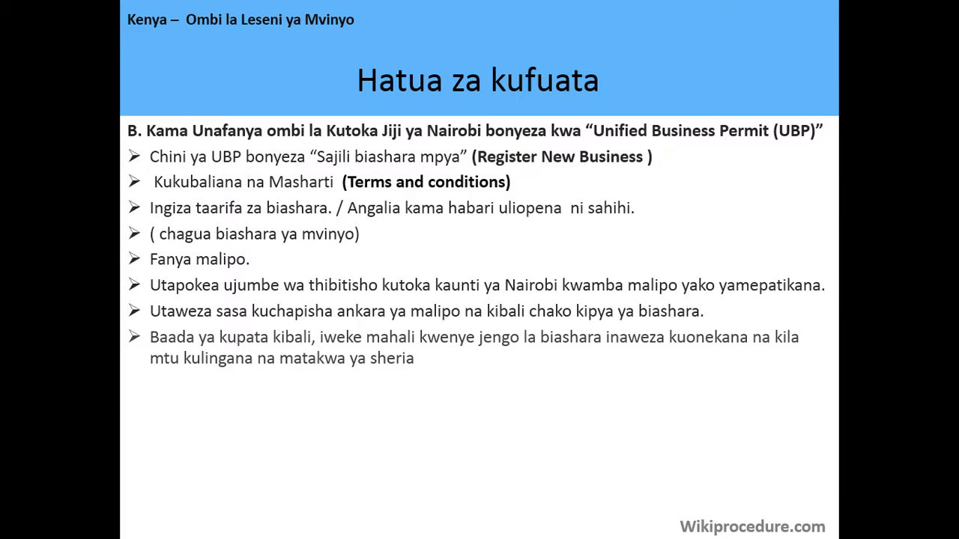
{"action": "key", "text": "Right"}
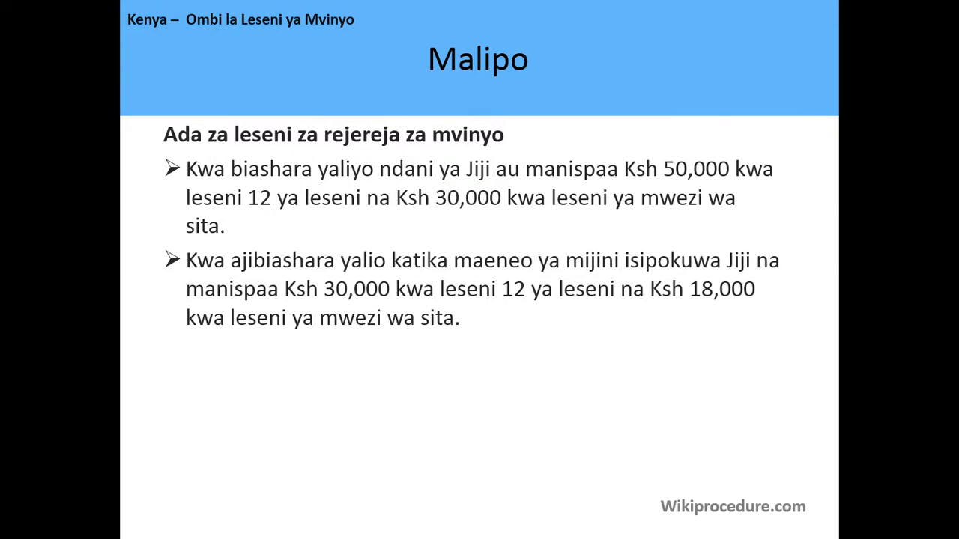
{"action": "key", "text": "Left"}
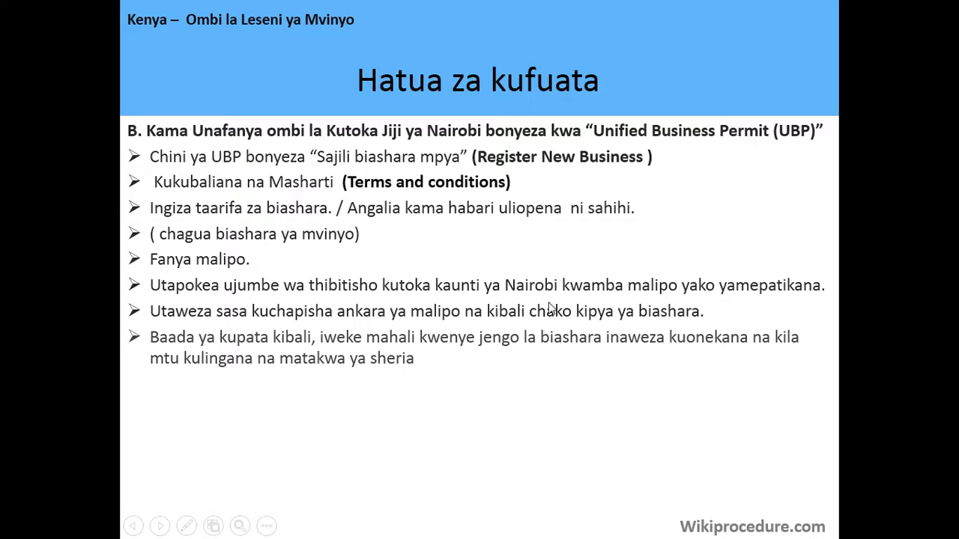
{"action": "left_click", "coordinate": [390, 402]}
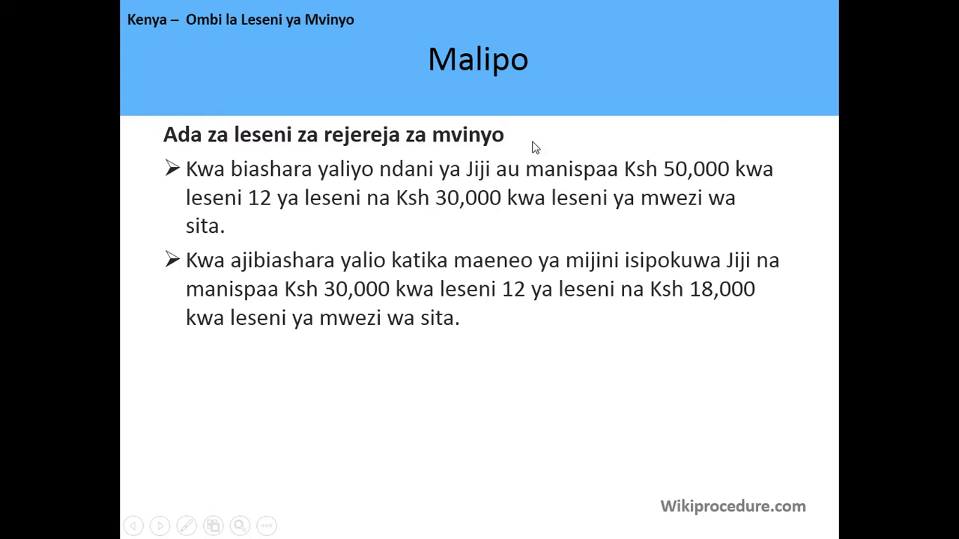